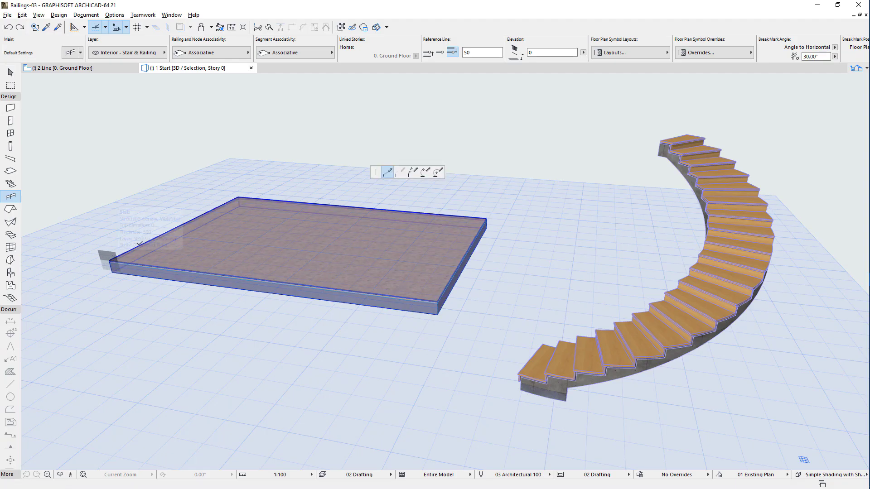
# Finish the slab railing, add one along the curved stair, then drag the stair's edge to reshape it
pyautogui.doubleClick(240, 195)
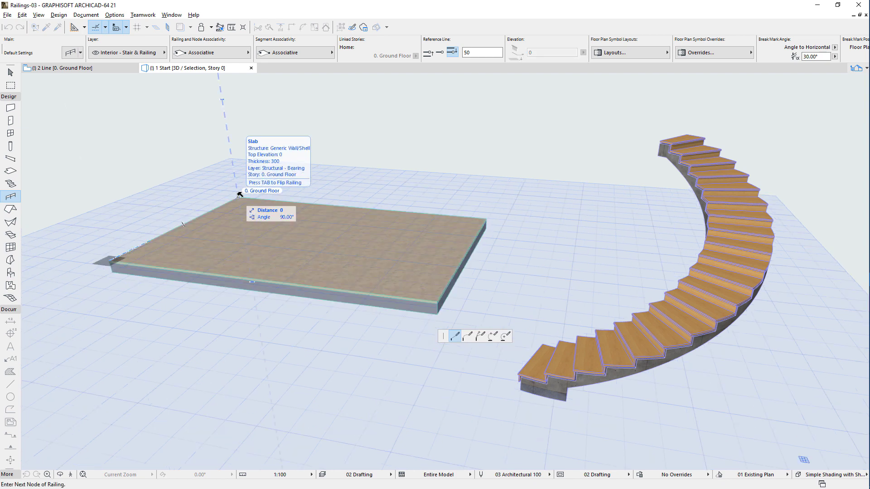
pyautogui.click(586, 370)
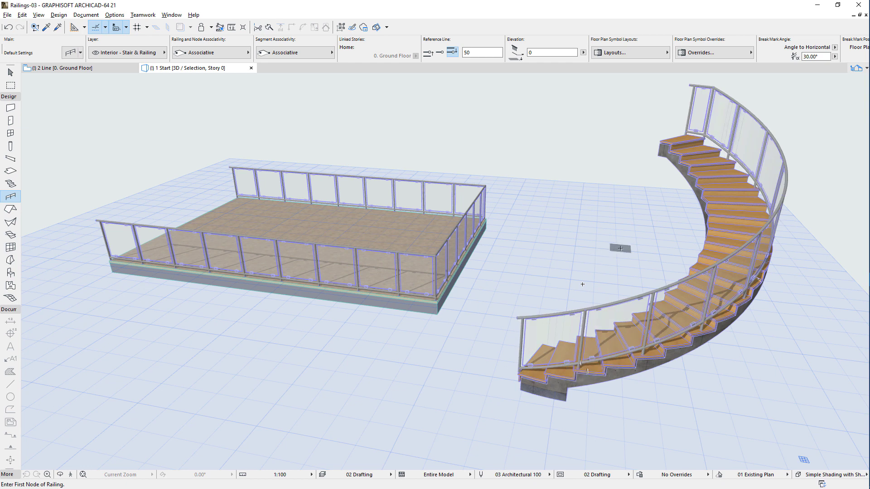
pyautogui.keyDown('shift'); pyautogui.click(712, 195); pyautogui.keyUp('shift')
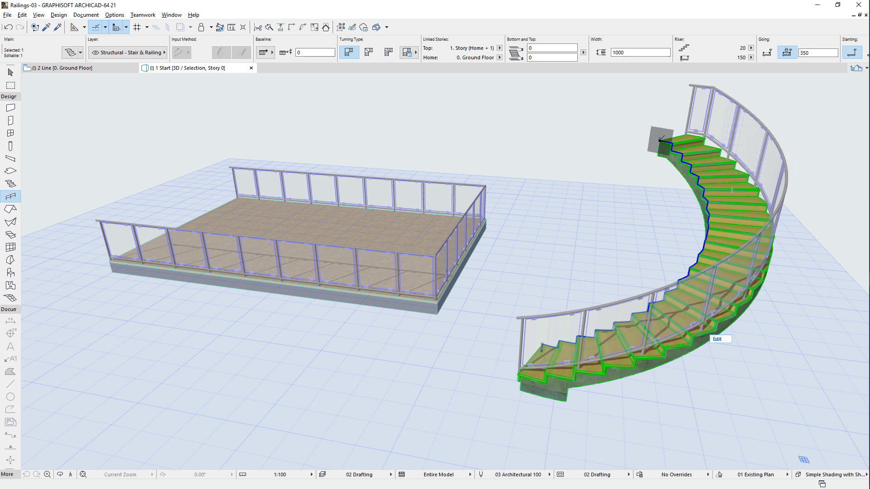
pyautogui.click(712, 195)
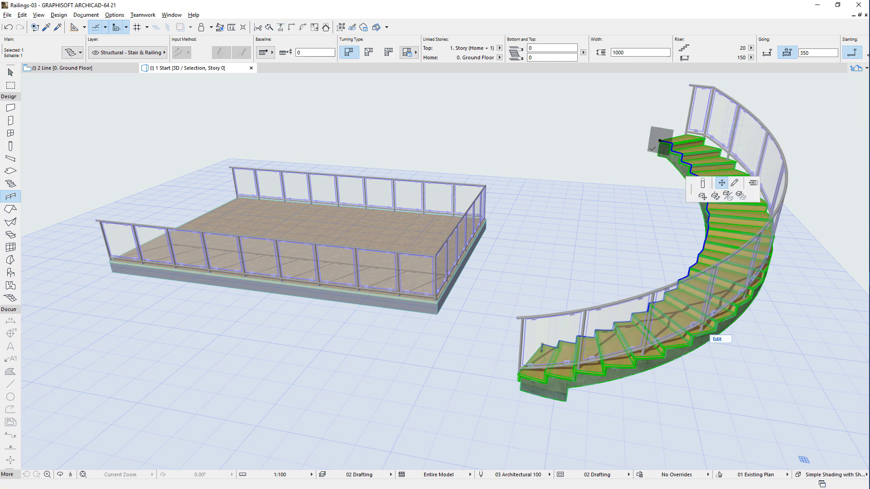
pyautogui.click(535, 259)
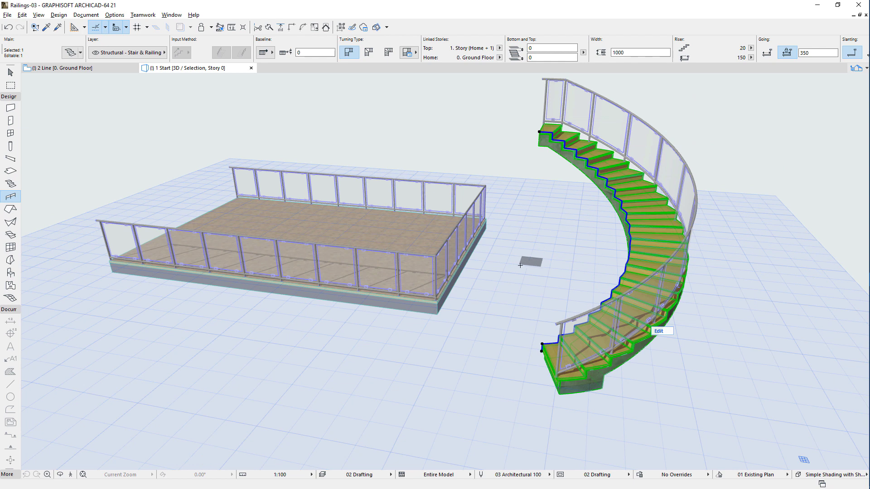
# Deselect the stair and return to placing railings on the ground floor slab outline
pyautogui.press('Escape')
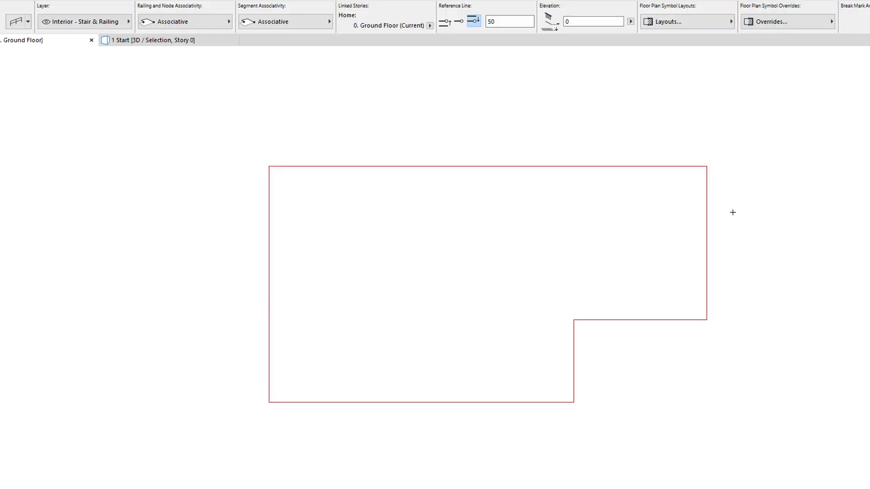
# Set Railing and Node Associativity to Static, keeping Segment Associativity Associative
pyautogui.click(226, 23)
pyautogui.click(330, 22)
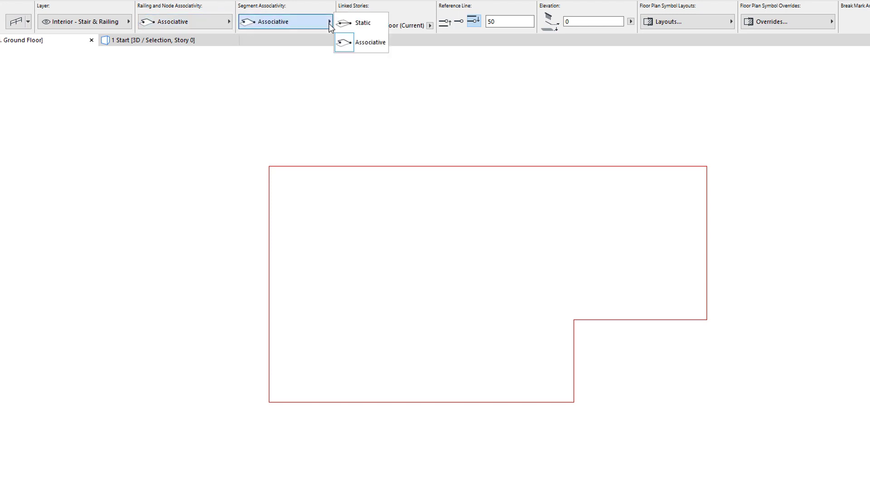
pyautogui.click(329, 22)
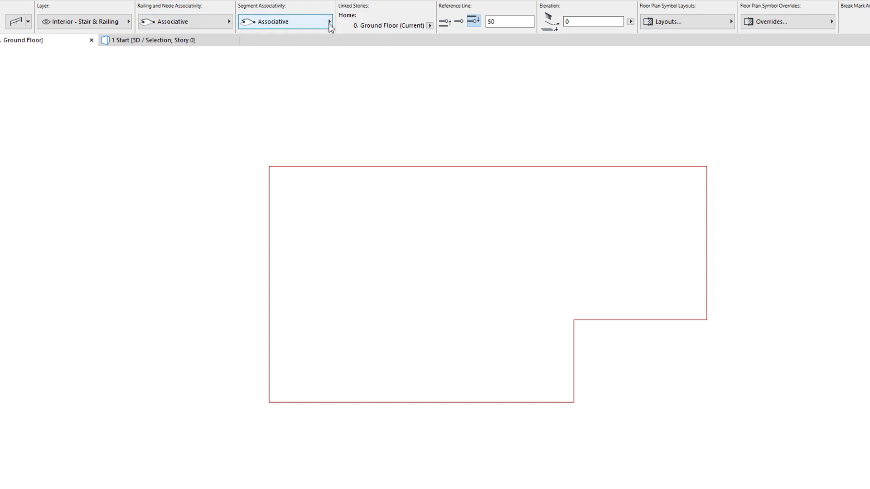
pyautogui.click(223, 23)
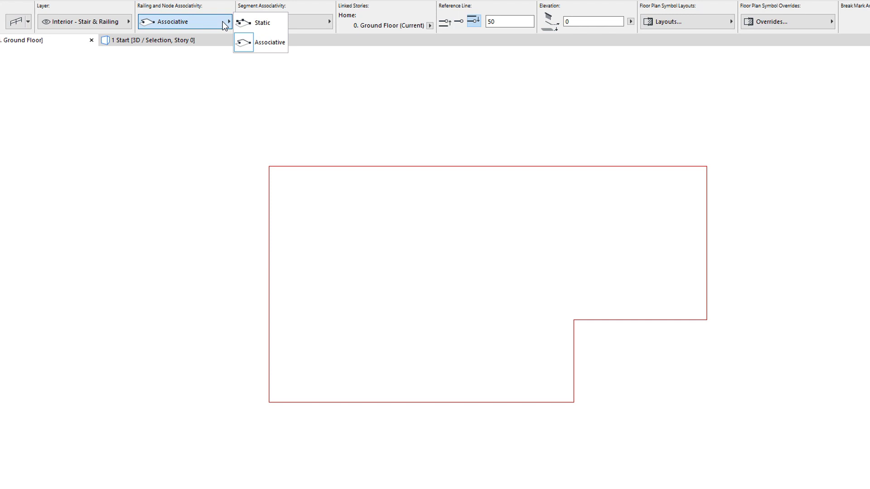
pyautogui.click(279, 23)
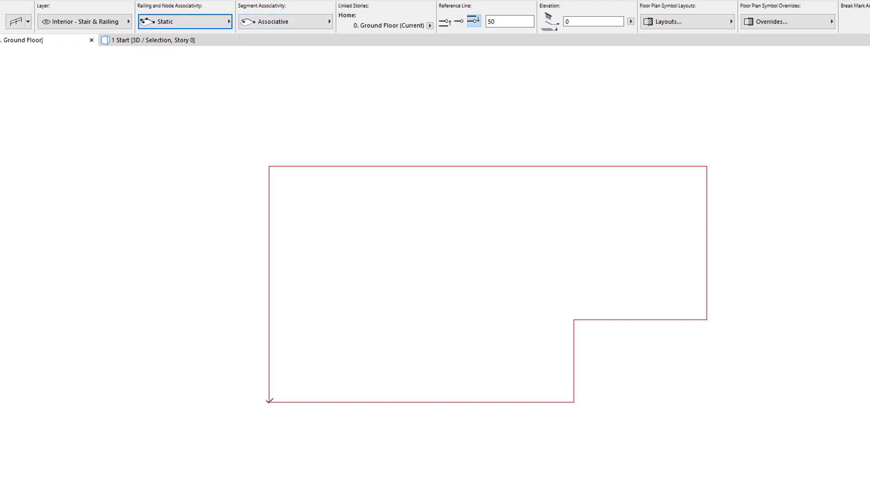
# Draw a railing along the slab's left and top edges, move the slab's top-left corner, then undo
pyautogui.click(269, 402)
pyautogui.click(269, 167)
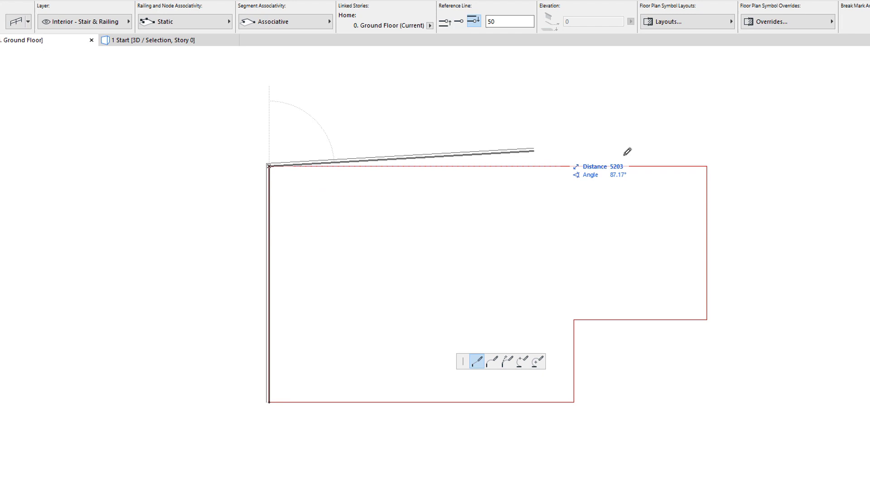
pyautogui.doubleClick(707, 166)
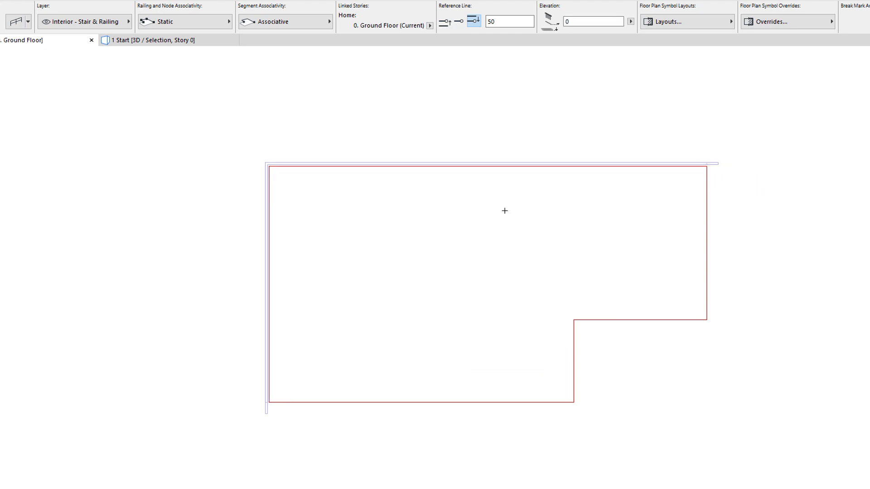
pyautogui.click(407, 227)
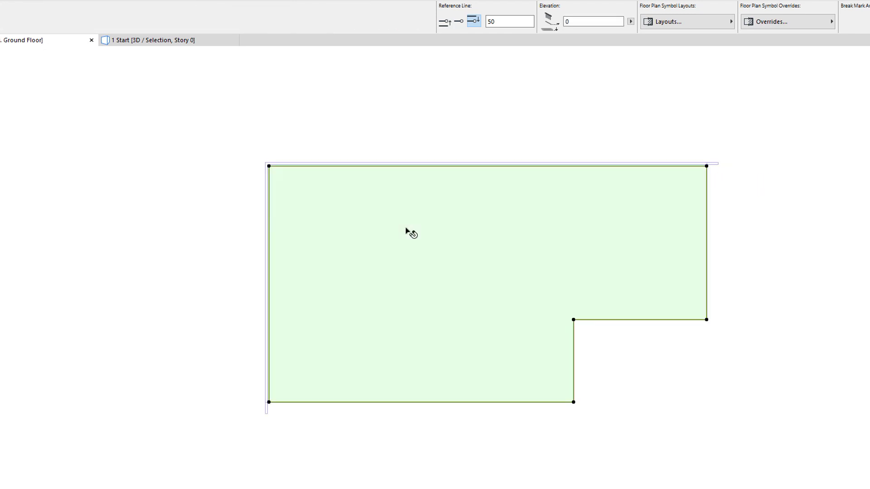
pyautogui.click(269, 167)
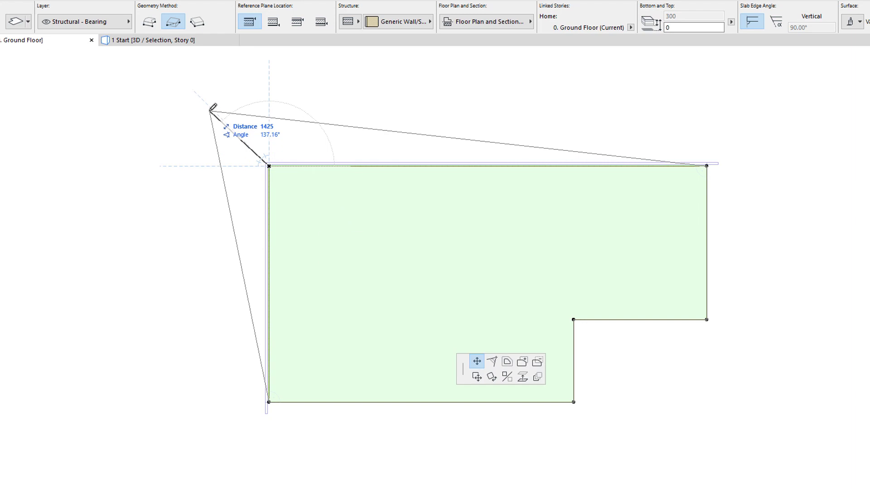
pyautogui.click(210, 108)
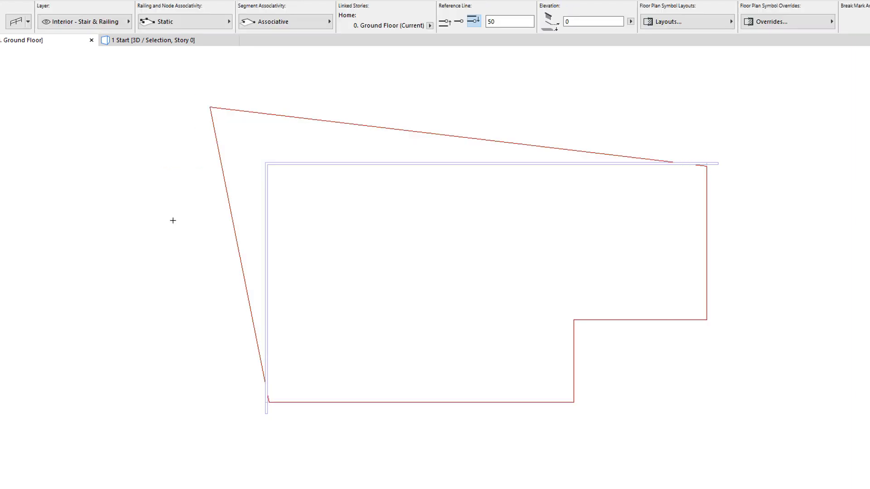
pyautogui.hotkey('ctrl', 'z')
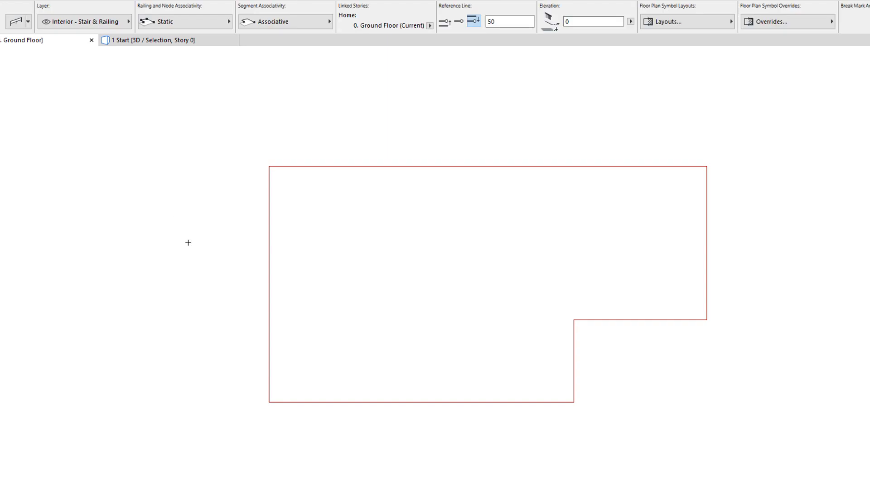
# Set railing nodes back to Associative and draw a railing along the slab's left and top edges
pyautogui.click(209, 23)
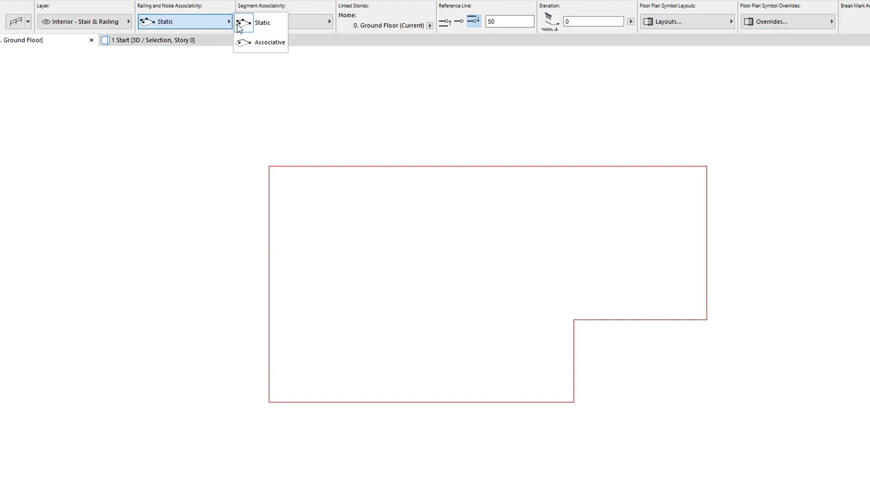
pyautogui.click(272, 49)
pyautogui.click(268, 402)
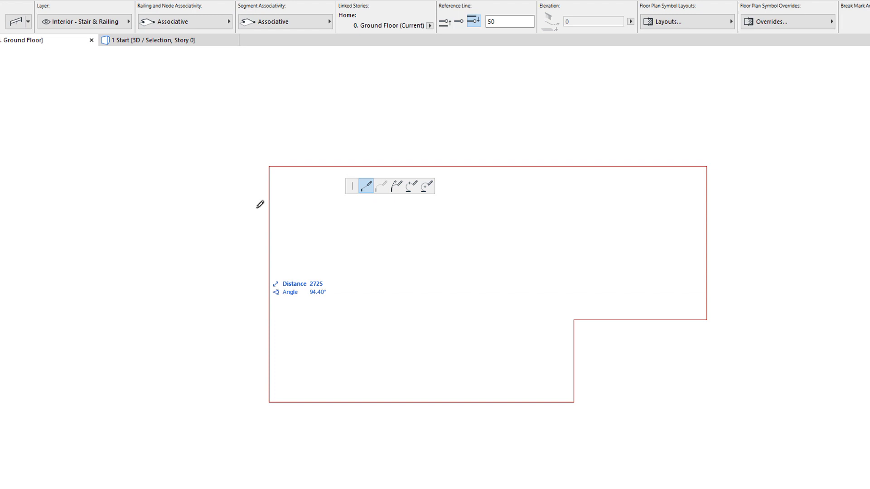
pyautogui.click(269, 164)
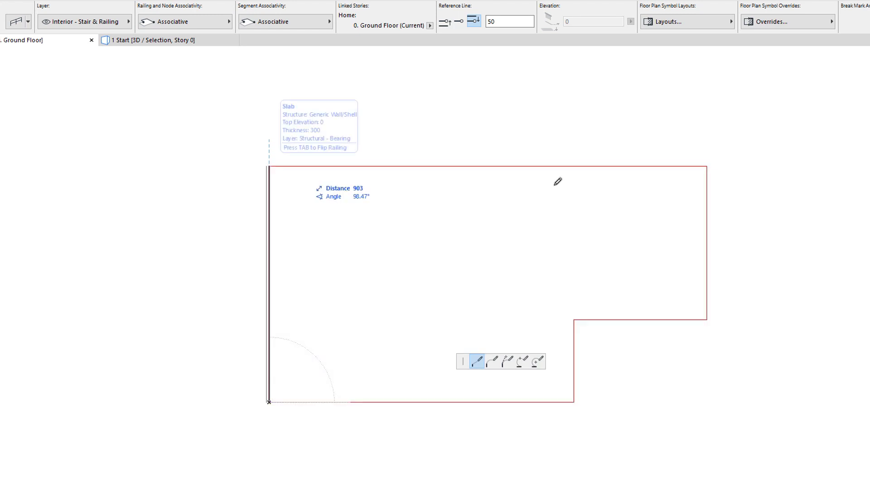
pyautogui.doubleClick(710, 163)
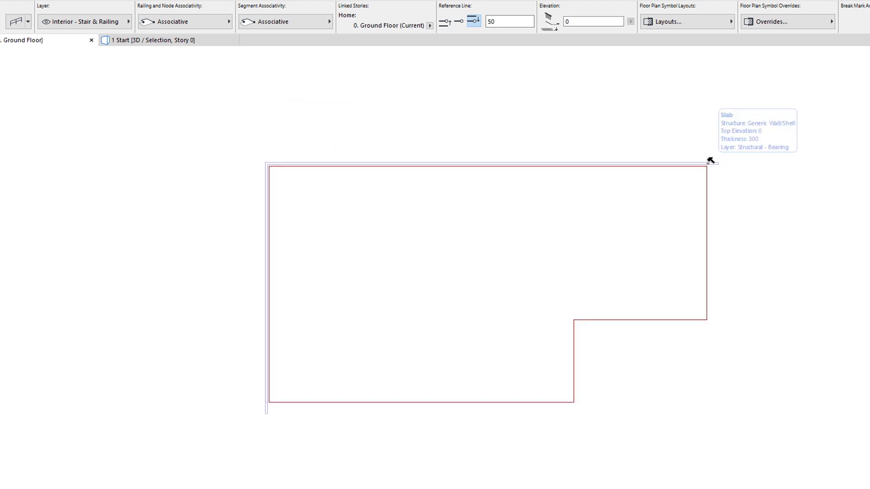
# Drag the slab's top-left corner outward so the railing follows, then undo the corner and railing
pyautogui.keyDown('shift'); pyautogui.click(410, 224); pyautogui.keyUp('shift')
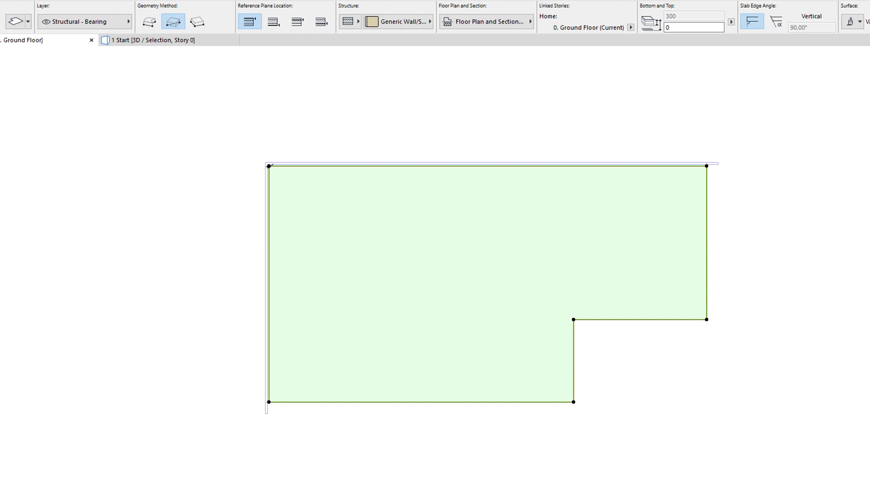
pyautogui.click(269, 166)
pyautogui.click(213, 111)
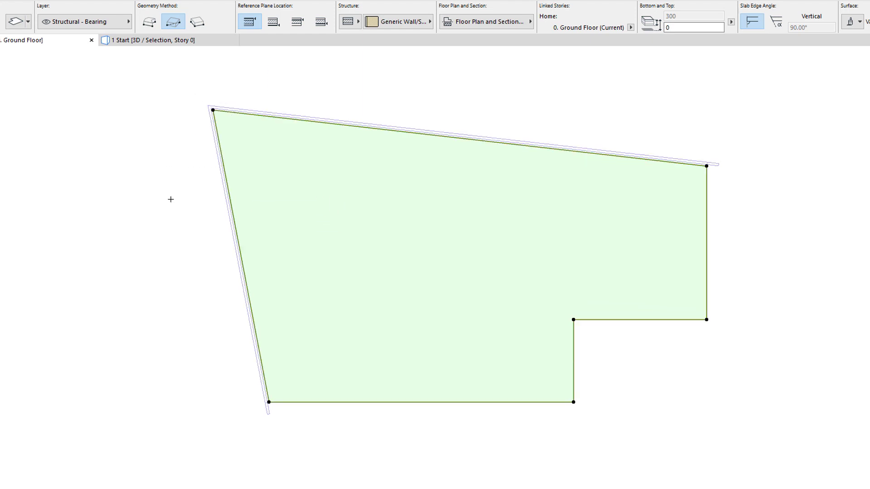
pyautogui.press('Escape')
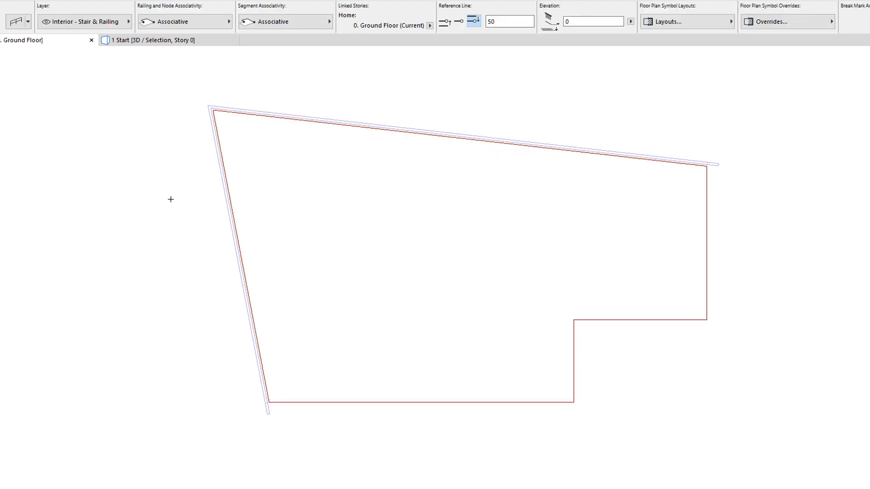
pyautogui.hotkey('ctrl', 'z')
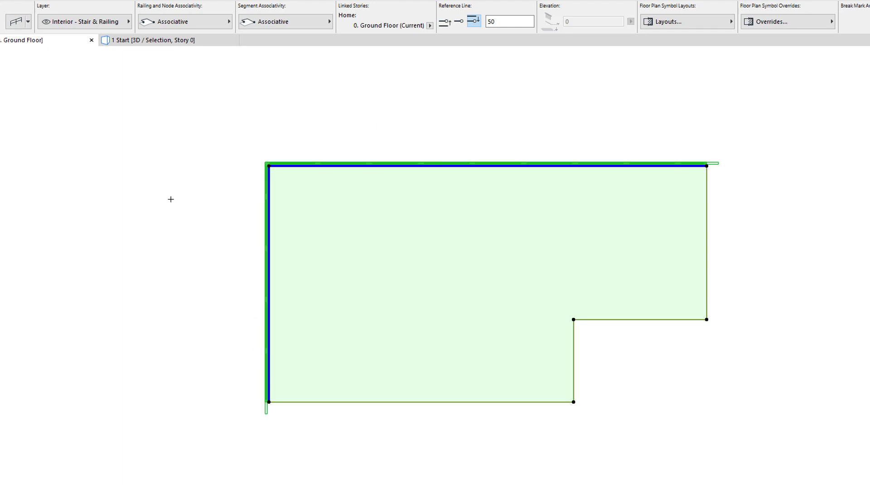
pyautogui.hotkey('ctrl', 'z')
pyautogui.press('Escape')
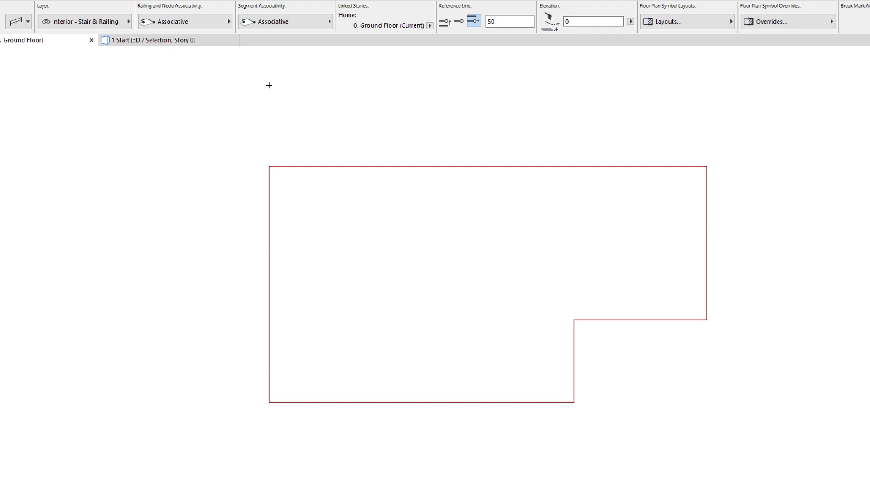
# Set Segment Associativity to Associative and draw a railing along the slab's left and top edges
pyautogui.click(311, 28)
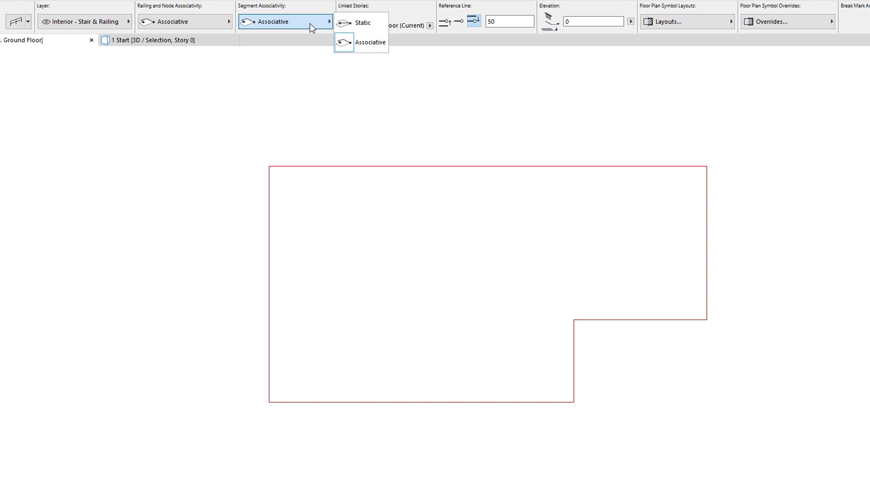
pyautogui.click(363, 23)
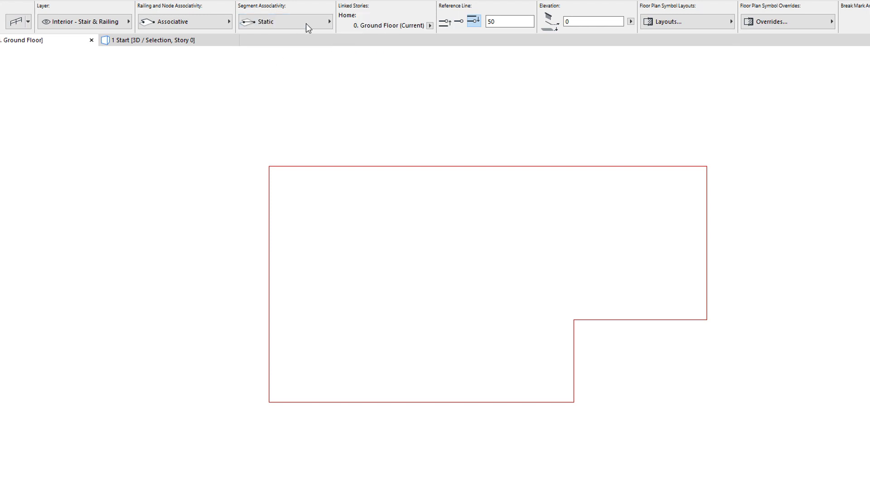
pyautogui.click(309, 23)
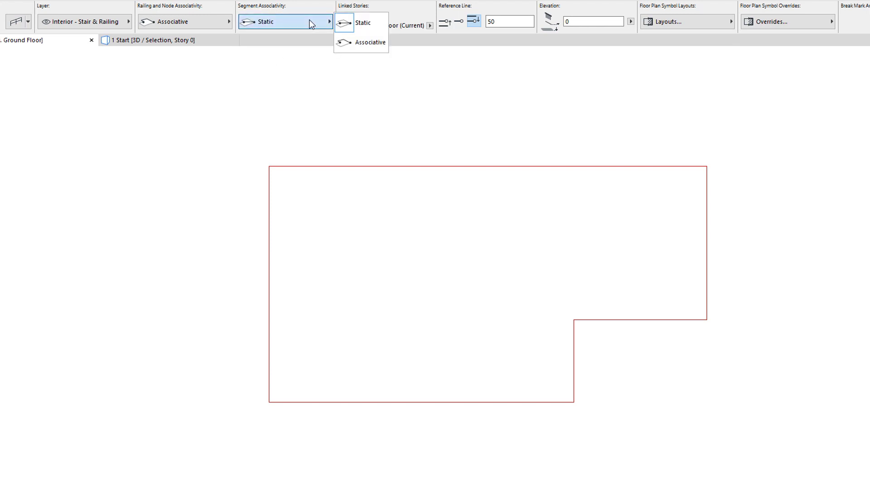
pyautogui.click(378, 45)
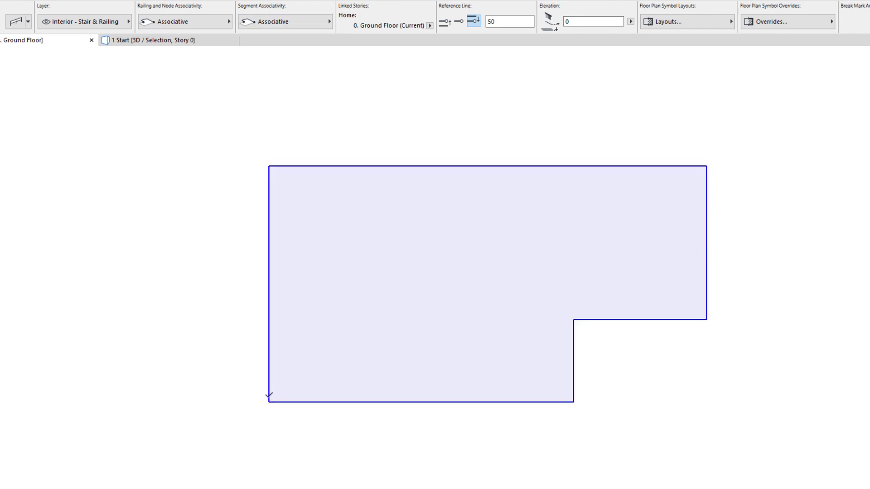
pyautogui.click(268, 401)
pyautogui.click(269, 165)
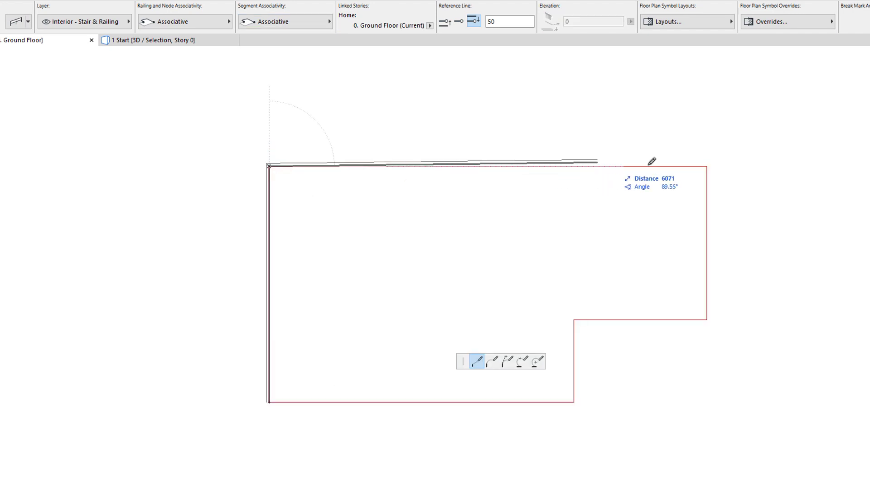
pyautogui.click(707, 165)
pyautogui.press('Escape')
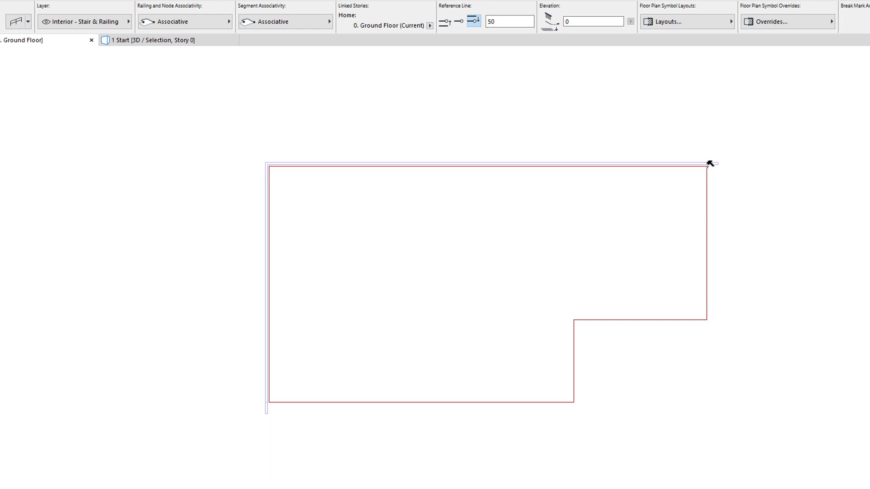
# Curve the slab's top edge into an upward arc so the railing follows, then undo
pyautogui.click(491, 247)
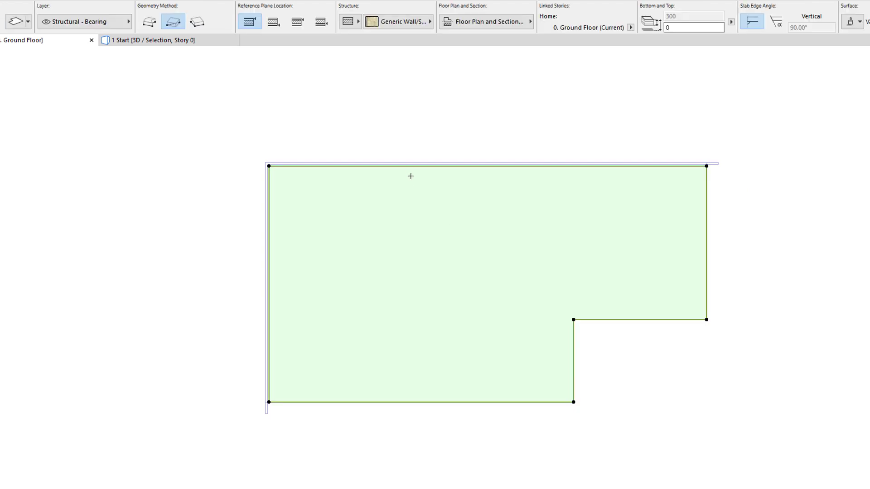
pyautogui.click(409, 165)
pyautogui.click(495, 227)
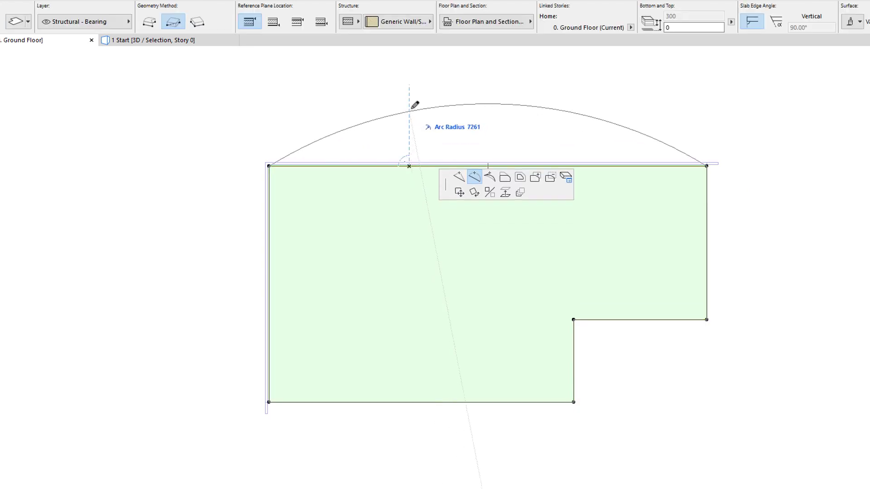
pyautogui.click(319, 133)
pyautogui.press('Escape')
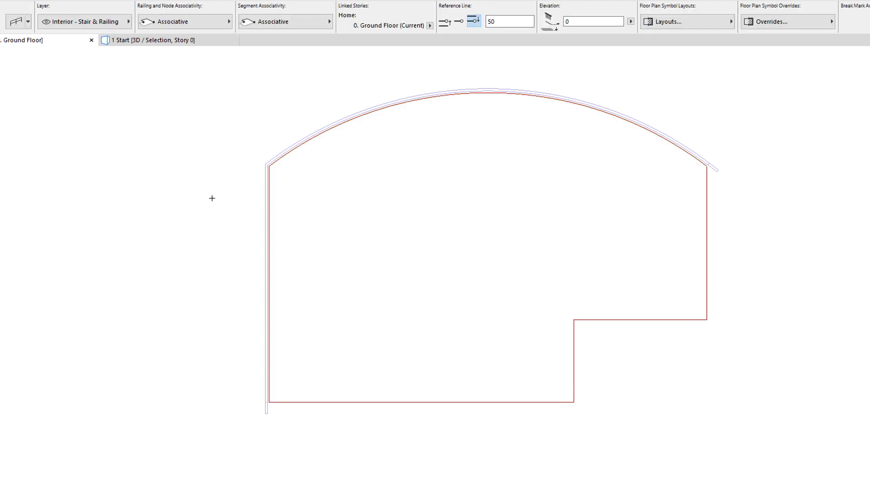
pyautogui.hotkey('ctrl', 'z')
pyautogui.hotkey('ctrl', 'z')
# Set railing nodes to Static and draw a test railing along the slab's left and top edges
pyautogui.press('Escape')
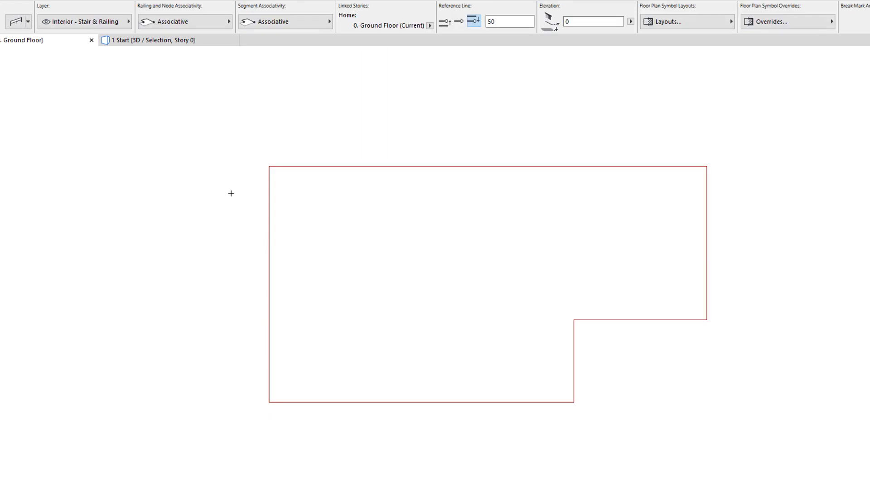
pyautogui.click(221, 22)
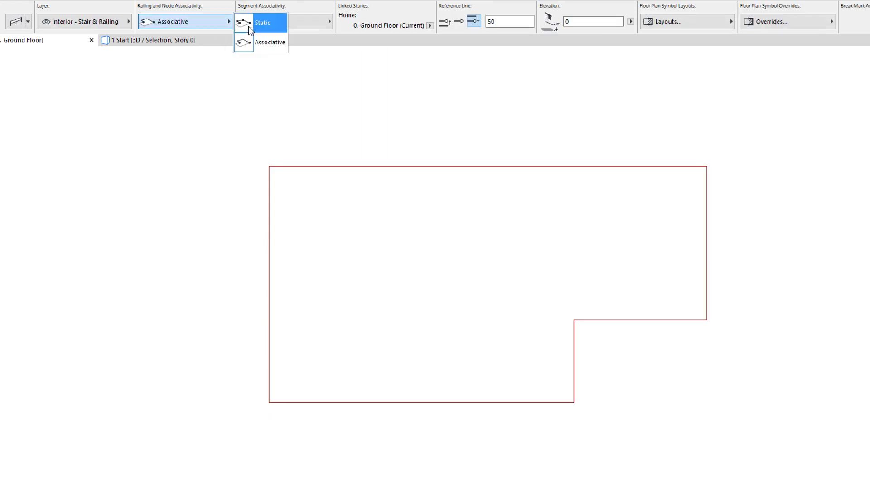
pyautogui.click(272, 23)
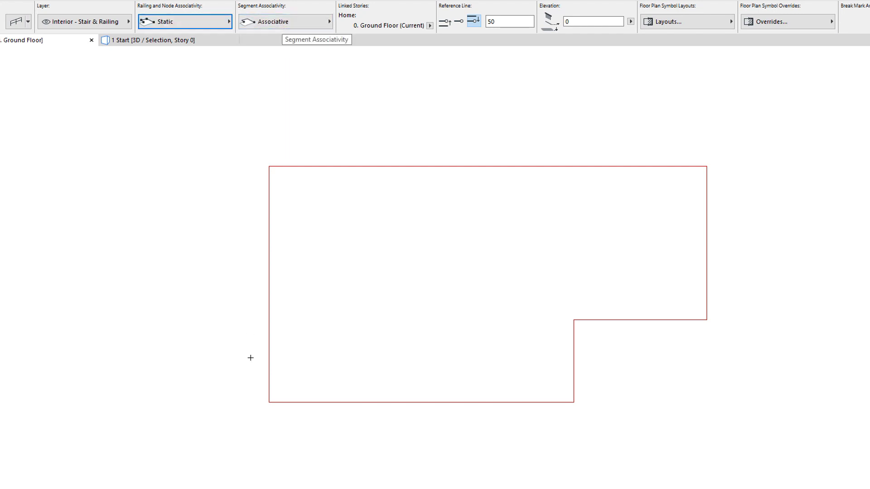
pyautogui.click(269, 402)
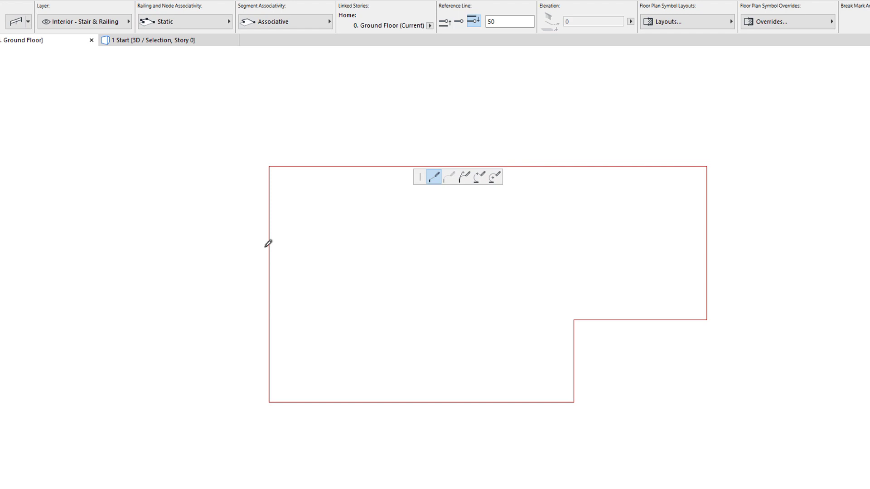
pyautogui.click(268, 166)
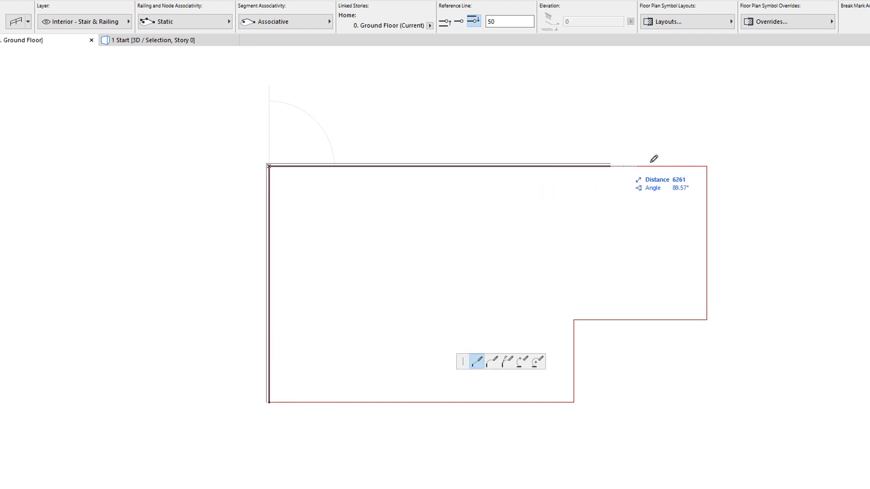
pyautogui.doubleClick(707, 166)
pyautogui.click(718, 166)
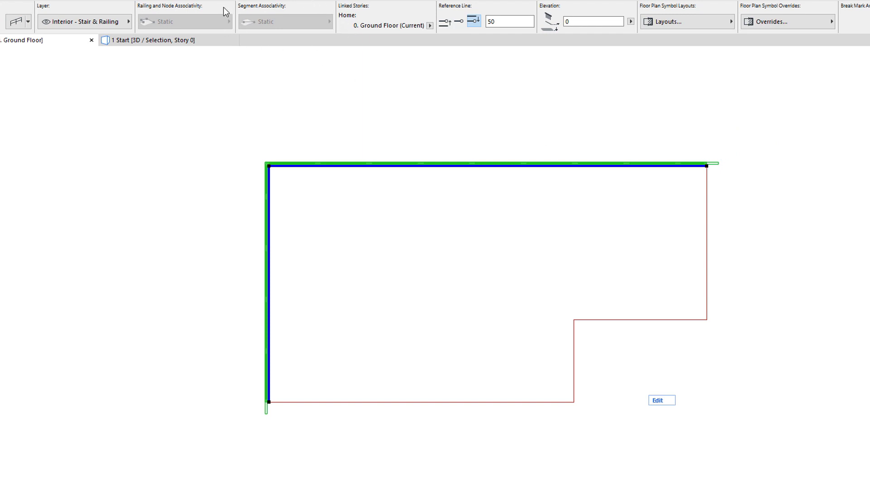
pyautogui.press('Escape')
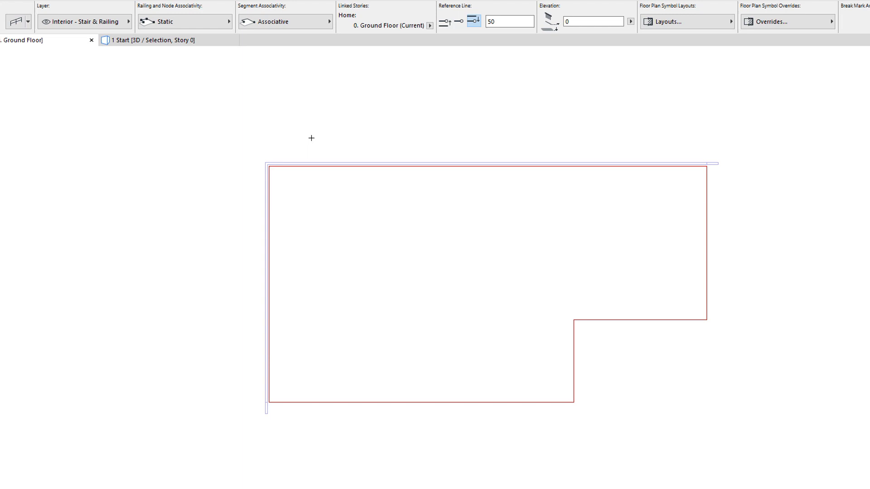
# Set railing nodes to Associative and draw a railing along the slab's left and top edges
pyautogui.click(211, 24)
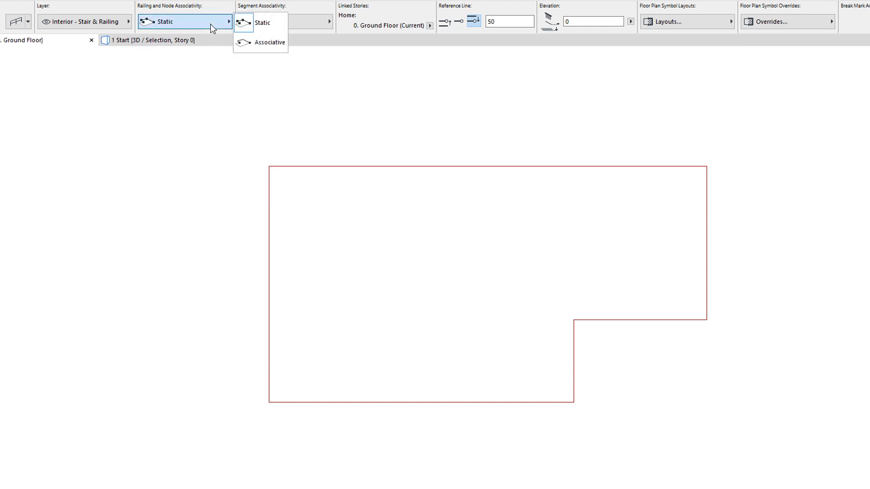
pyautogui.click(275, 44)
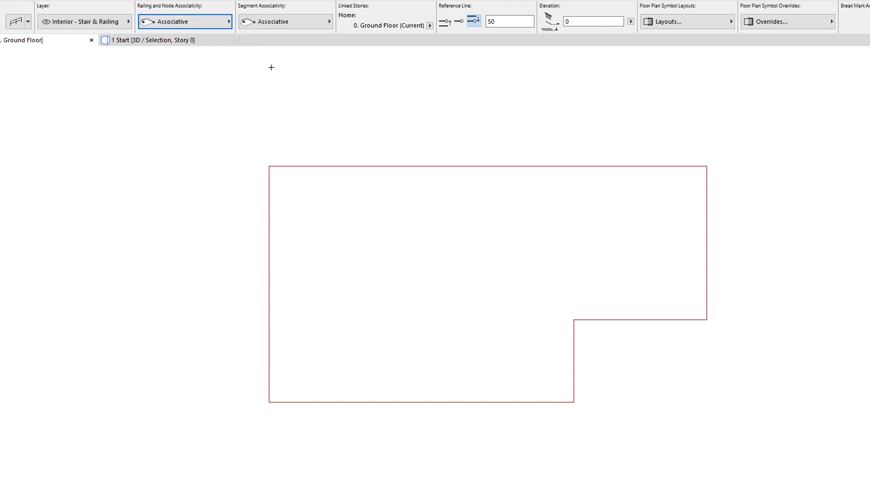
pyautogui.click(268, 401)
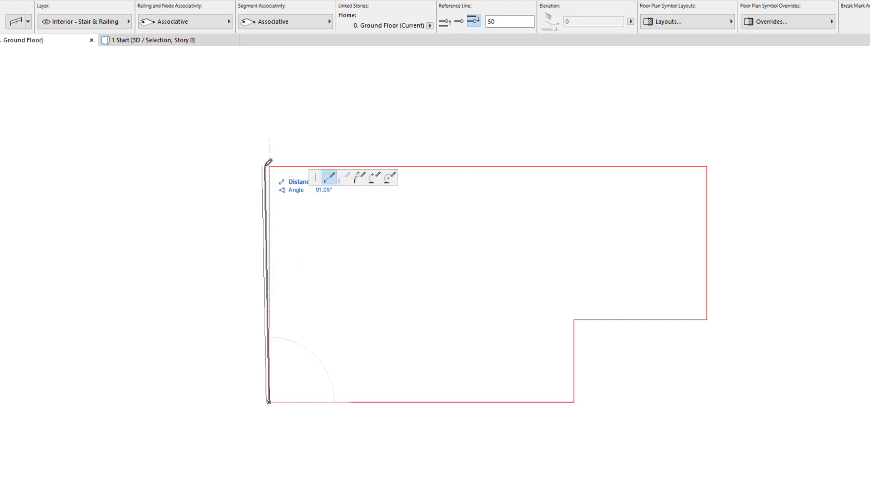
pyautogui.click(269, 167)
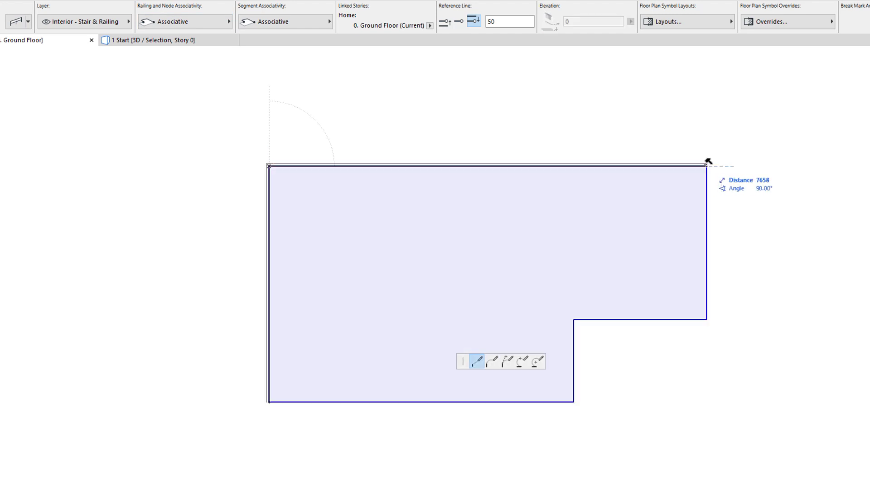
pyautogui.click(707, 166)
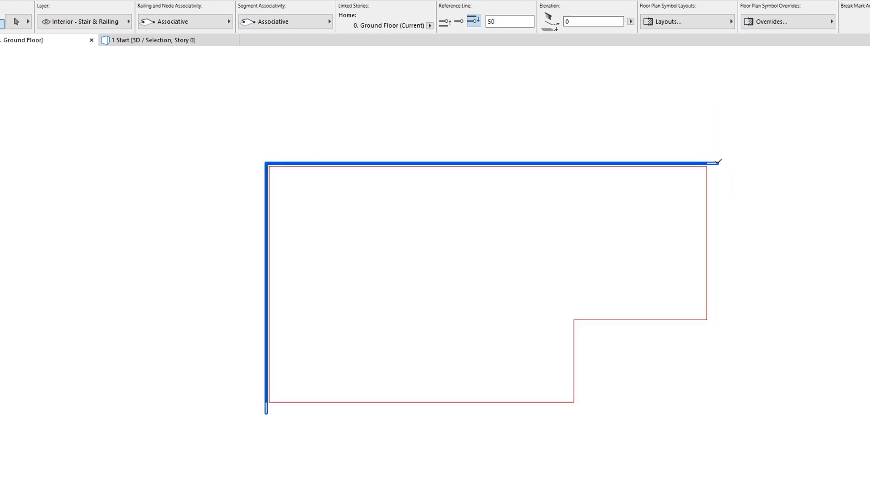
# Switch the railing's Segment Associativity to Static and then back to Associative
pyautogui.click(327, 22)
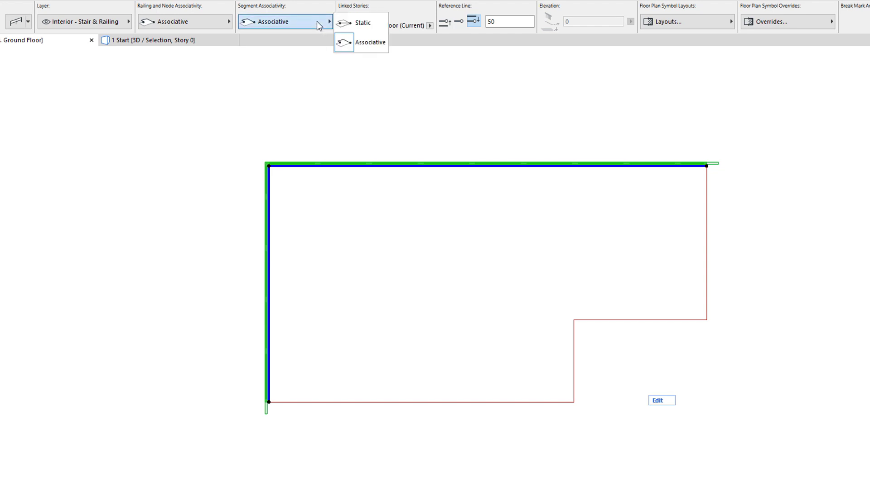
pyautogui.click(384, 22)
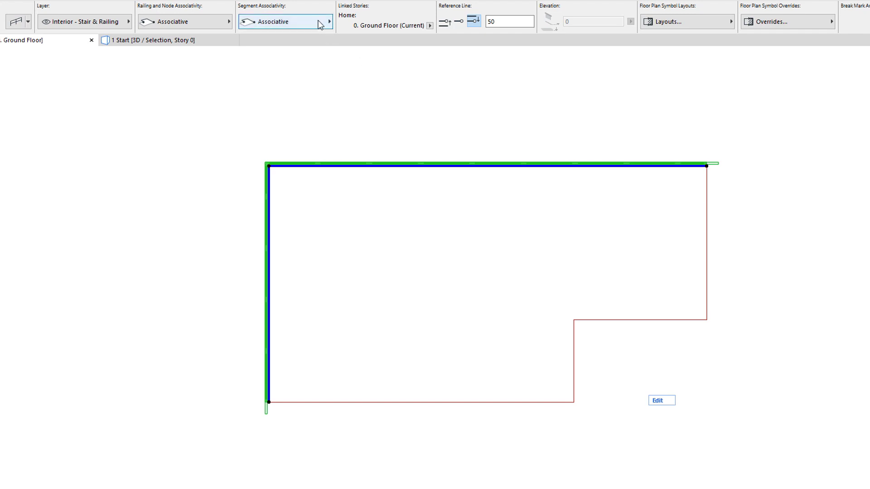
pyautogui.click(321, 22)
pyautogui.click(379, 44)
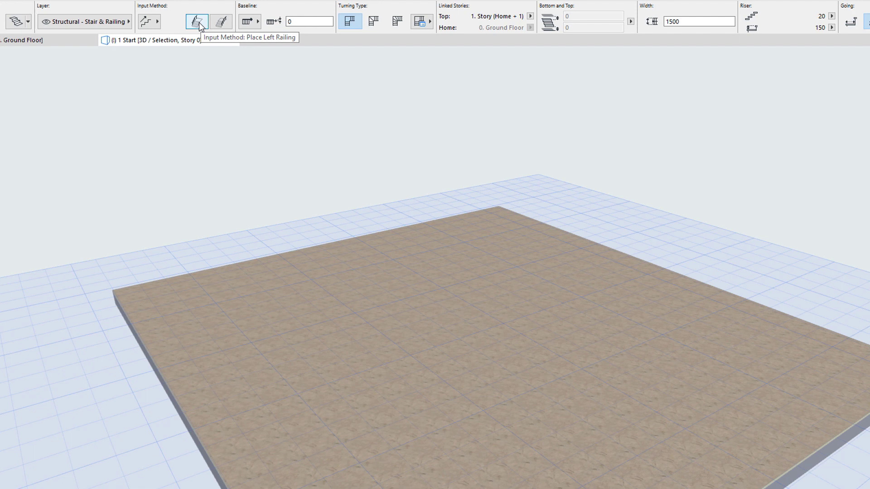
# Place a turning stair on the slab with left and right railings and a 4000 first flight
pyautogui.click(220, 23)
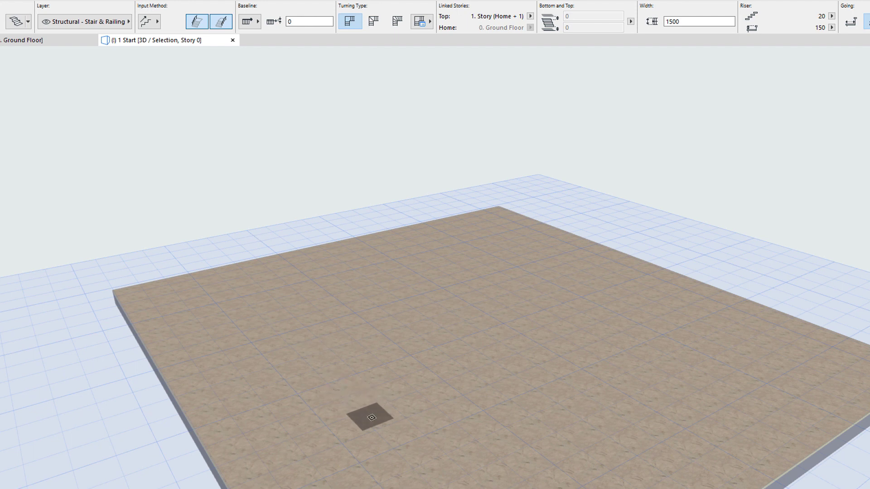
pyautogui.click(372, 417)
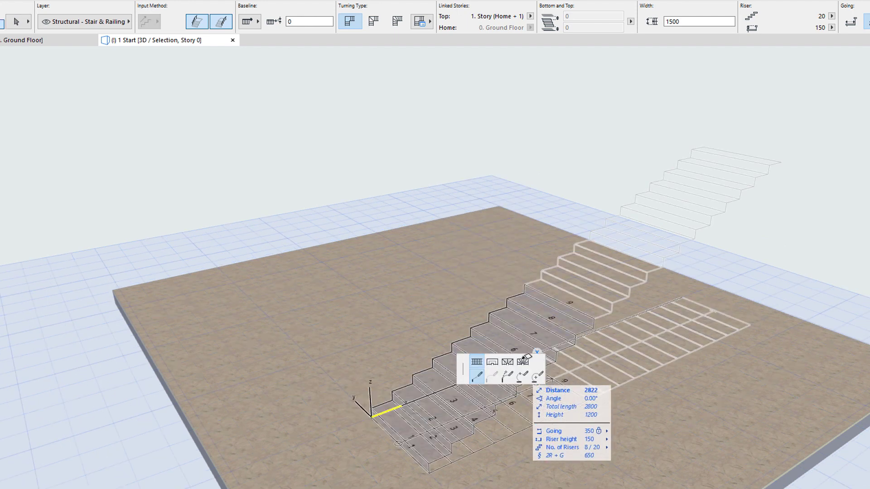
pyautogui.write('4000')
pyautogui.press('Return')
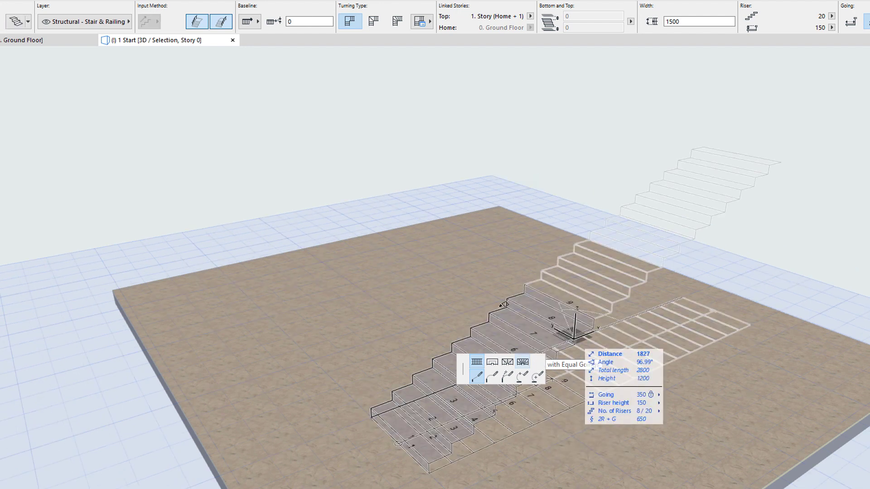
pyautogui.click(483, 290)
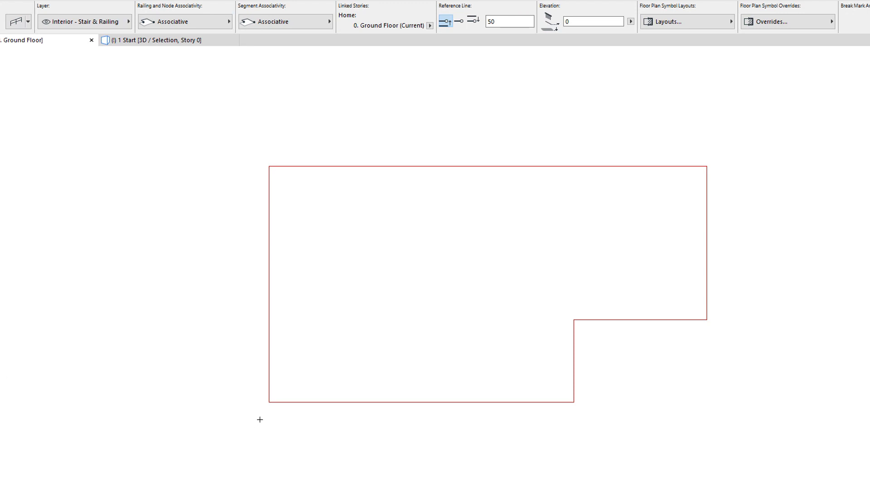
# Place an associative railing on the slab's bottom and notch edges on the outer side, then select it
pyautogui.click(269, 402)
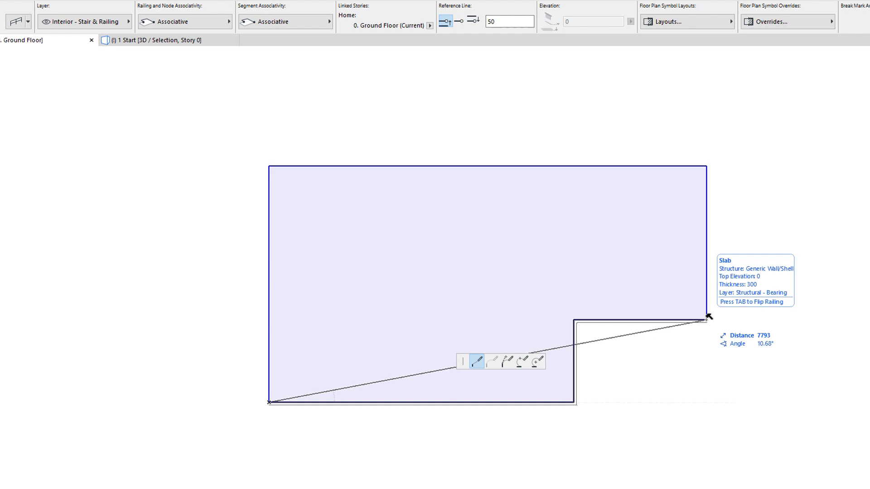
pyautogui.click(707, 320)
pyautogui.press('Tab')
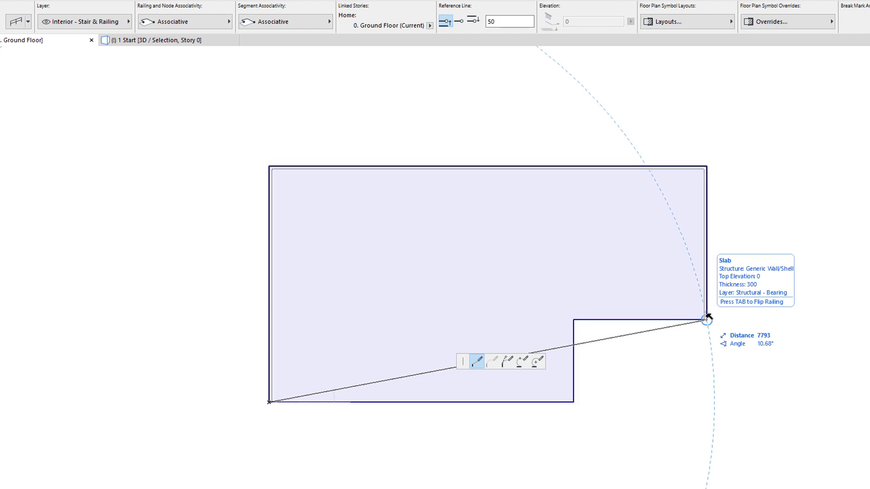
pyautogui.press('Tab')
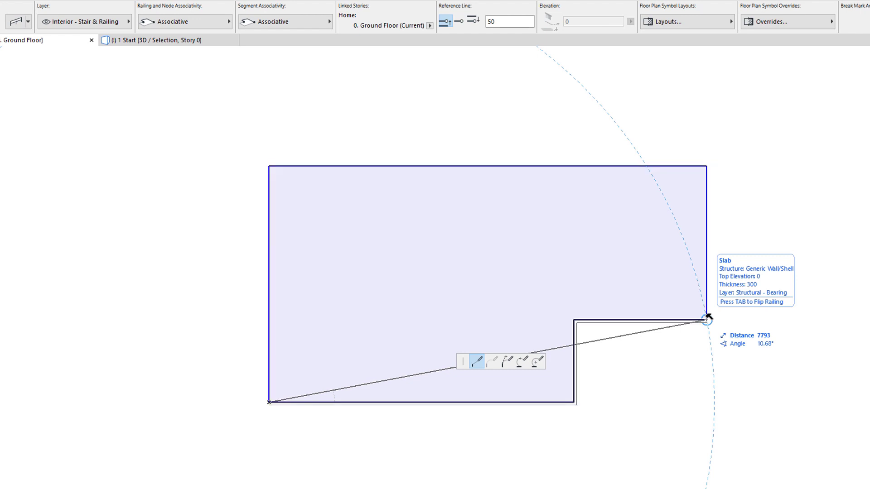
pyautogui.press('Tab')
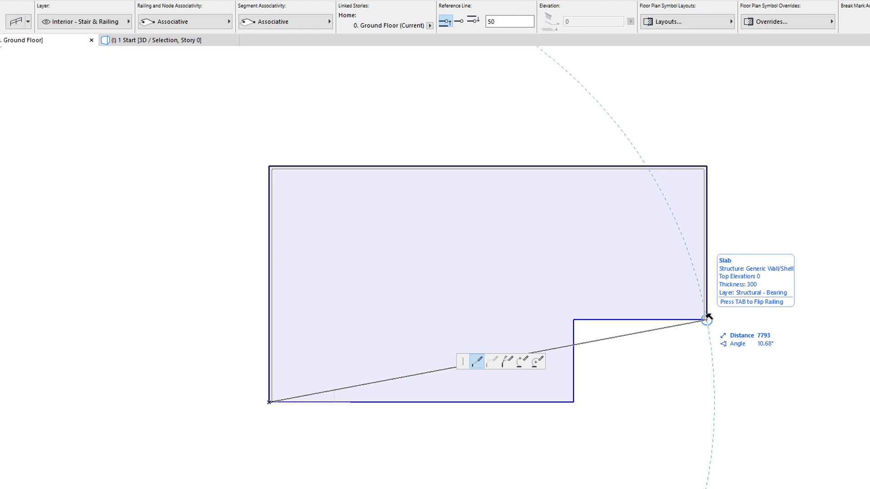
pyautogui.press('Tab')
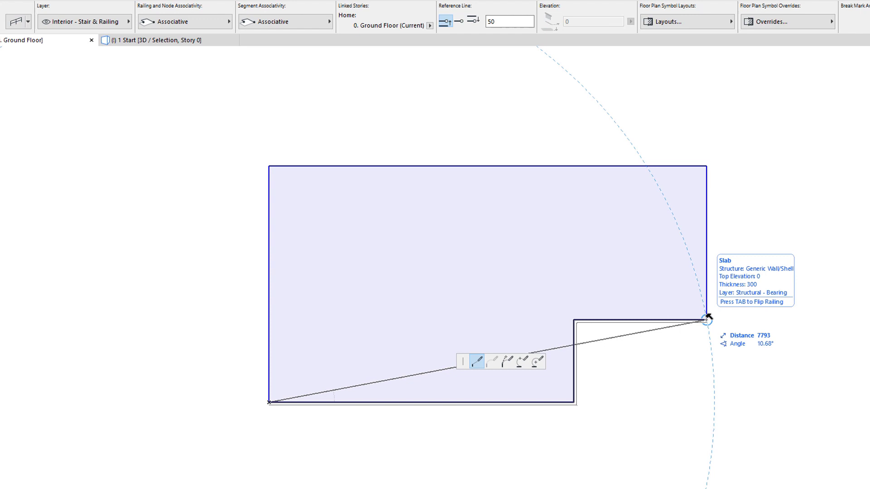
pyautogui.click(708, 318)
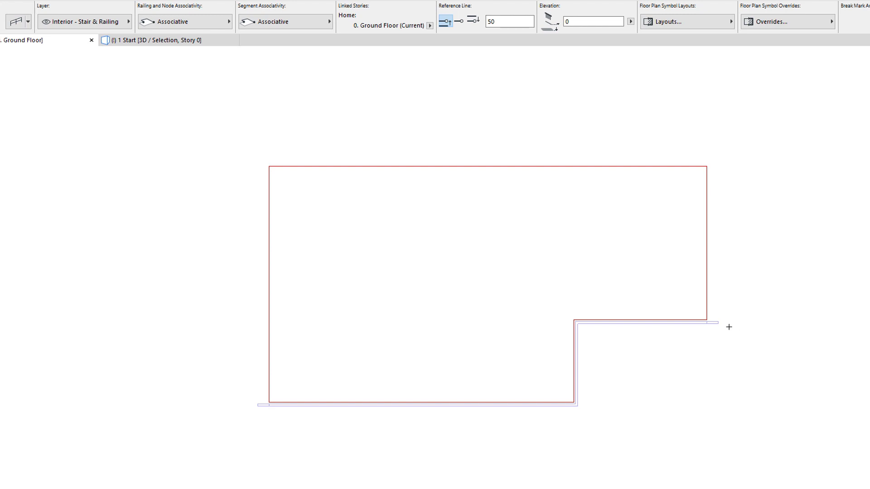
pyautogui.click(715, 323)
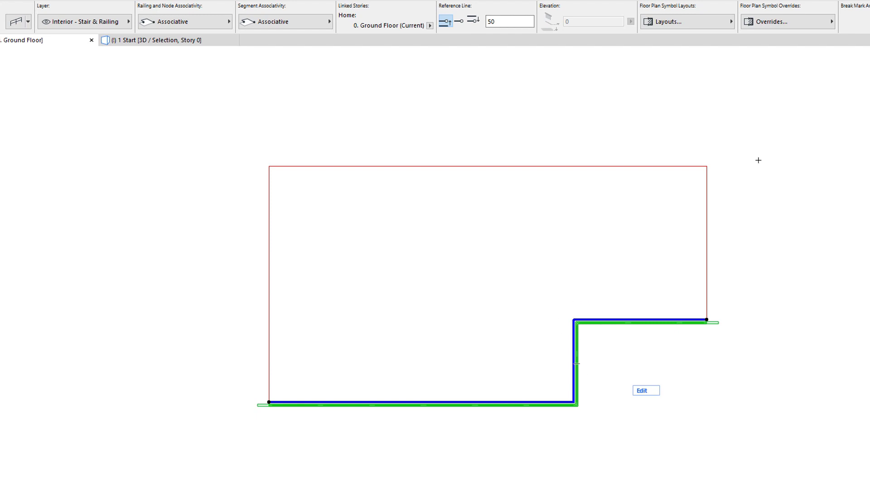
# Set railing nodes to Static and draw a railing along the slab's top edge, right to left
pyautogui.press('Escape')
pyautogui.click(199, 26)
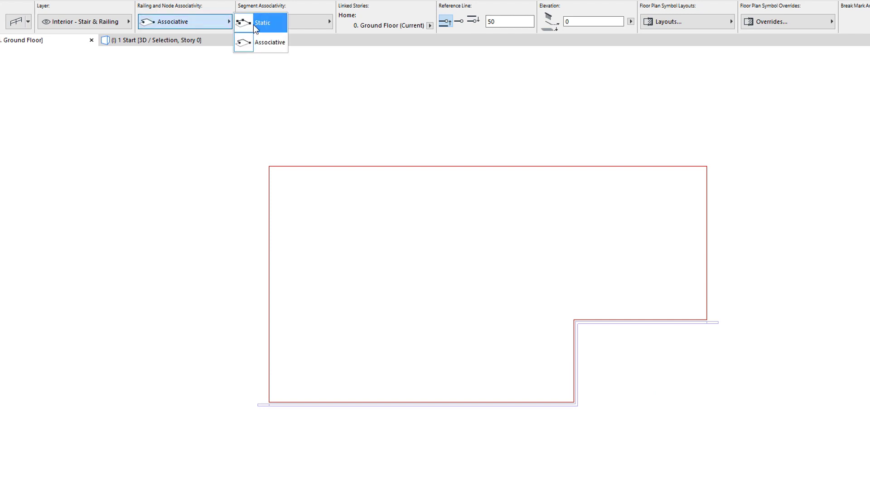
pyautogui.click(254, 24)
pyautogui.click(706, 167)
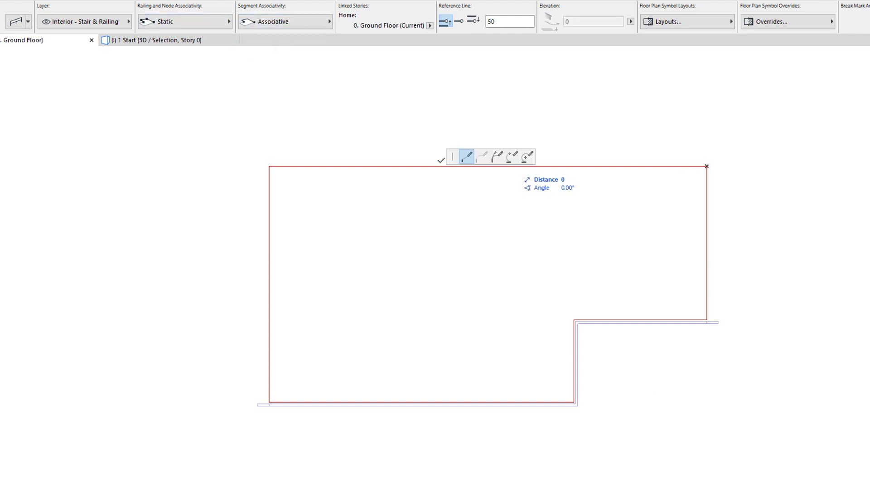
pyautogui.click(271, 163)
pyautogui.click(271, 163)
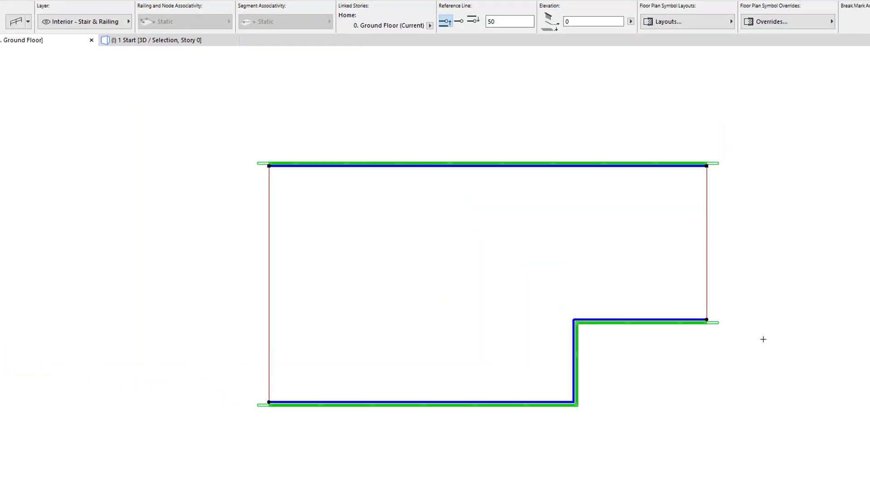
# Deselect the railings and set Railing and Node Associativity back to Associative
pyautogui.press('Escape')
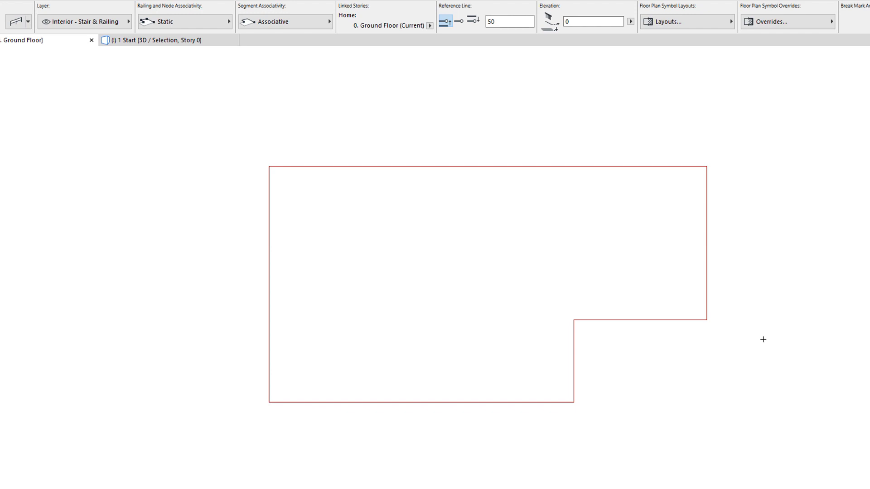
pyautogui.click(220, 23)
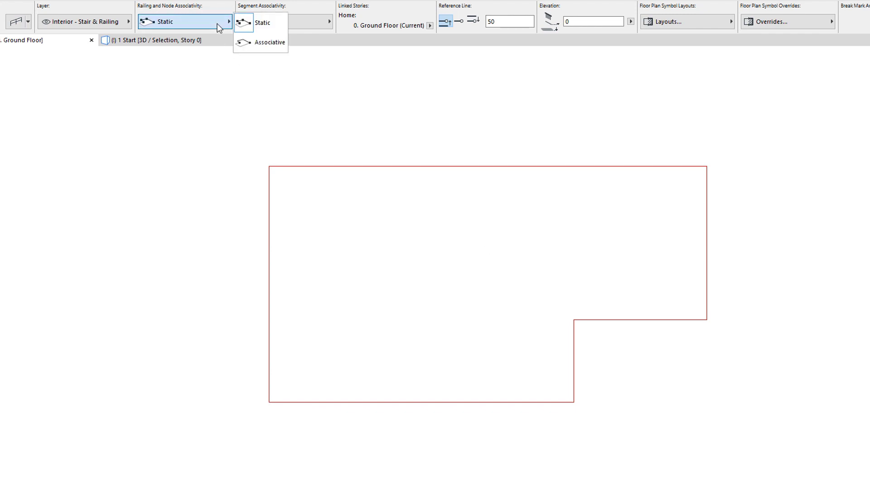
pyautogui.click(256, 43)
pyautogui.press('space')
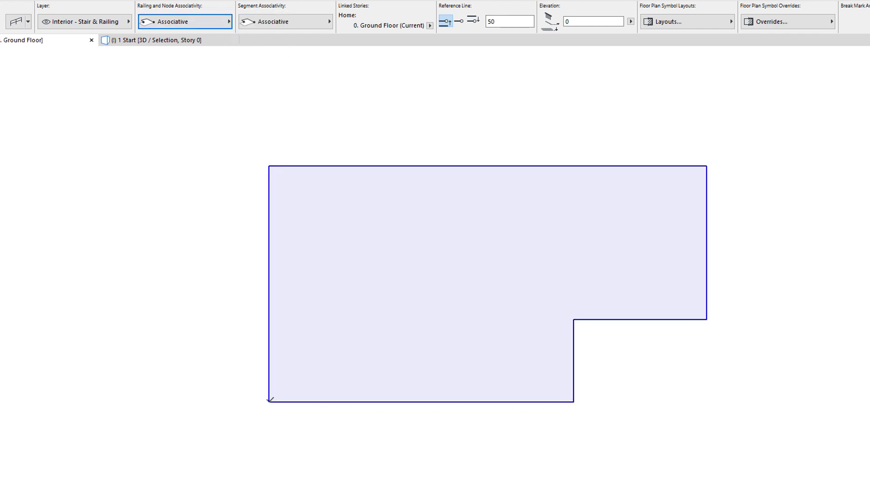
# Draw a railing from the slab's lower-left corner, via a mid node, to the top-right corner
pyautogui.click(269, 401)
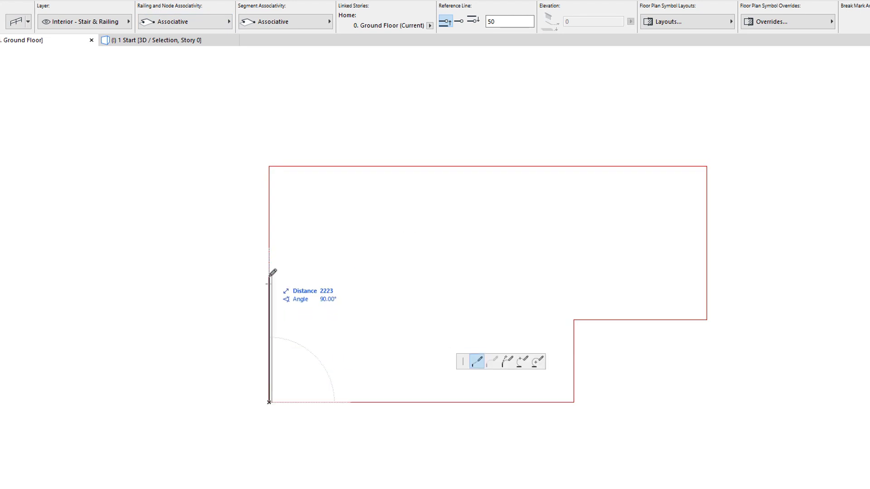
pyautogui.click(269, 284)
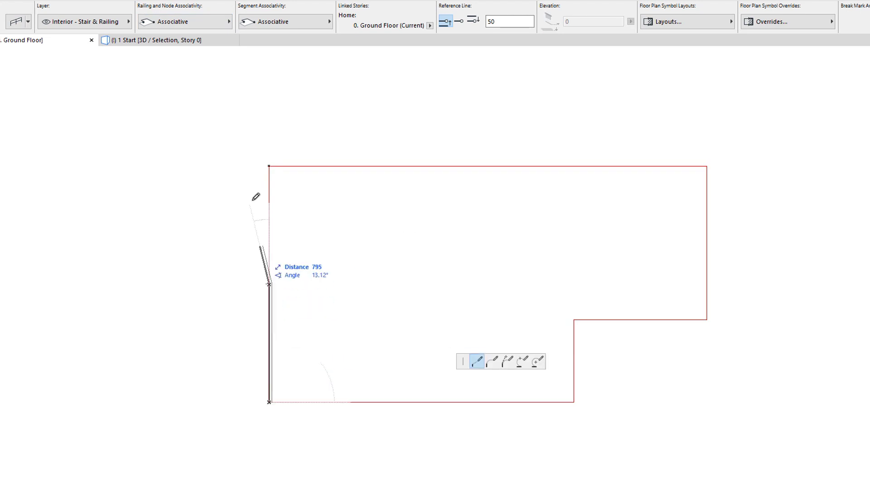
pyautogui.click(269, 166)
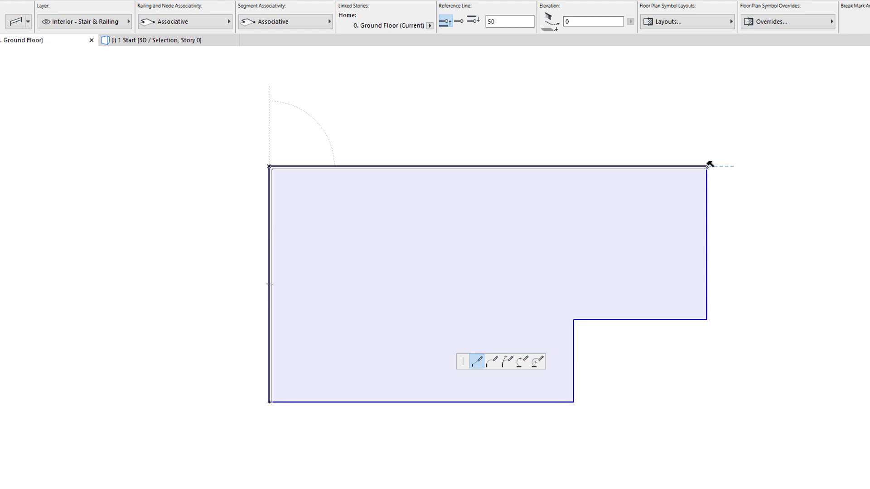
pyautogui.doubleClick(708, 166)
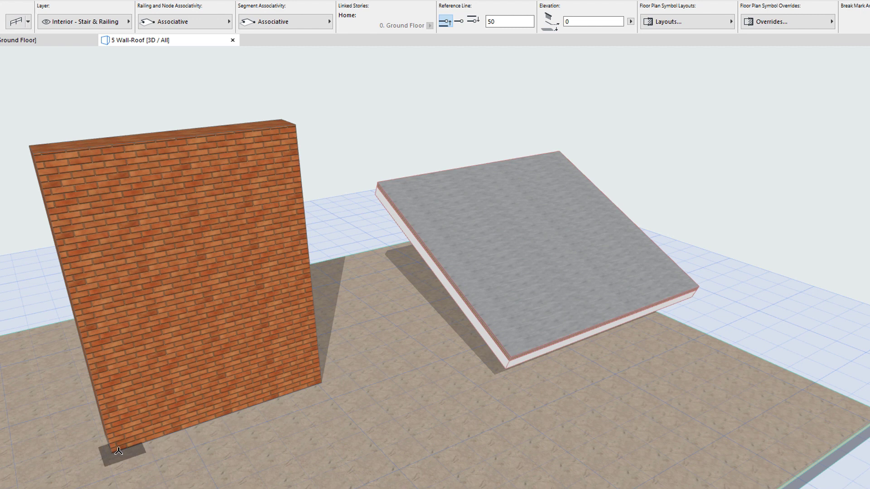
# Add a railing along the wall's base, then flip the reference line and rail the roof's left and back edges
pyautogui.click(113, 451)
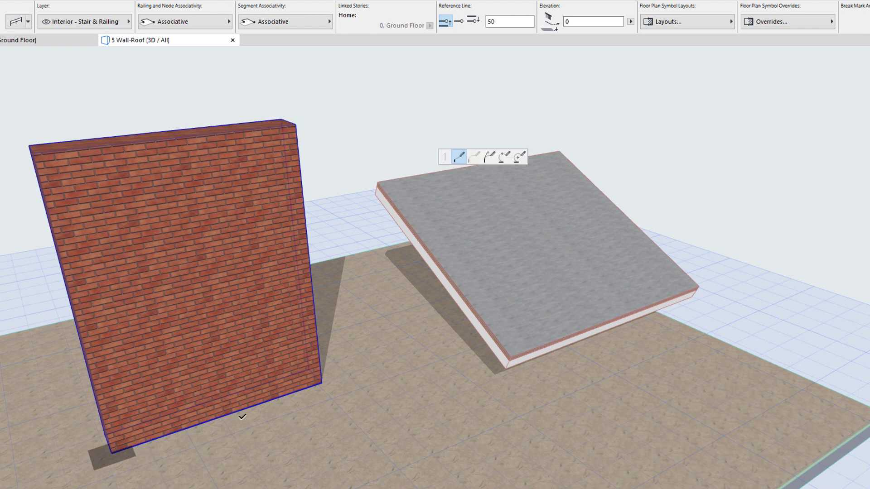
pyautogui.doubleClick(322, 380)
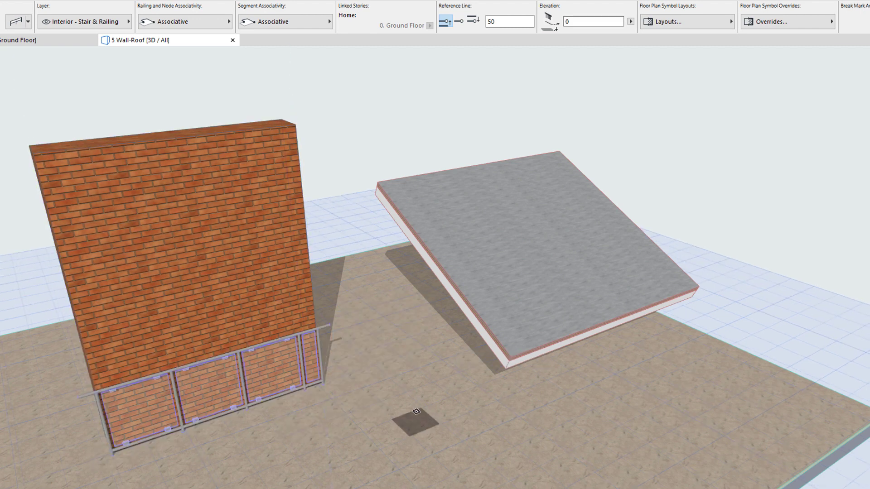
pyautogui.click(474, 20)
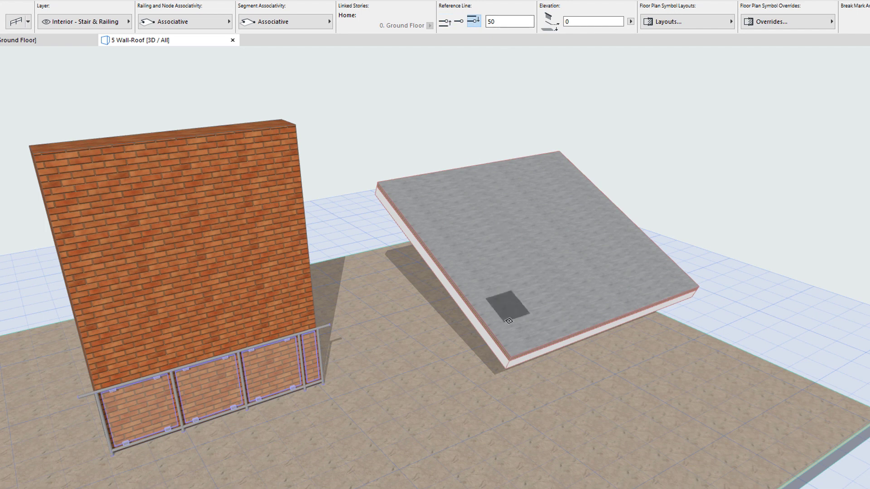
pyautogui.click(512, 355)
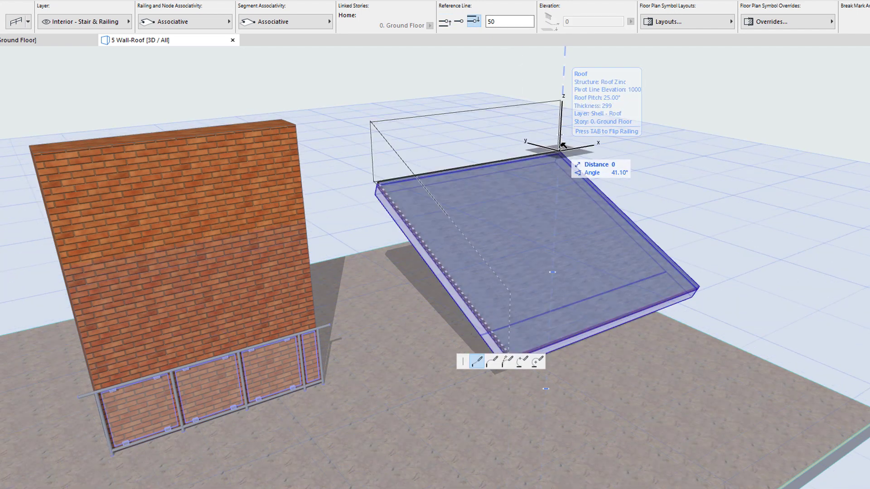
pyautogui.click(567, 146)
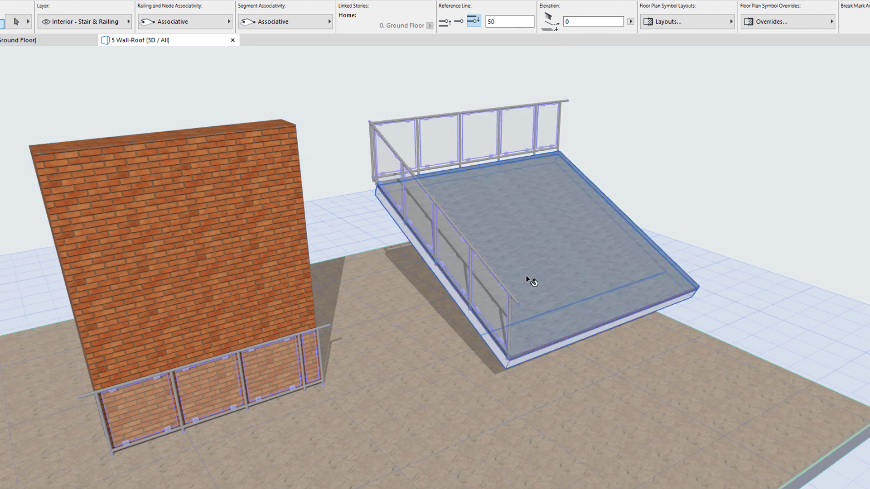
# Select the sloped roof and brick wall together and drag them to the right
pyautogui.click(529, 226)
pyautogui.keyDown('shift'); pyautogui.click(247, 255); pyautogui.keyUp('shift')
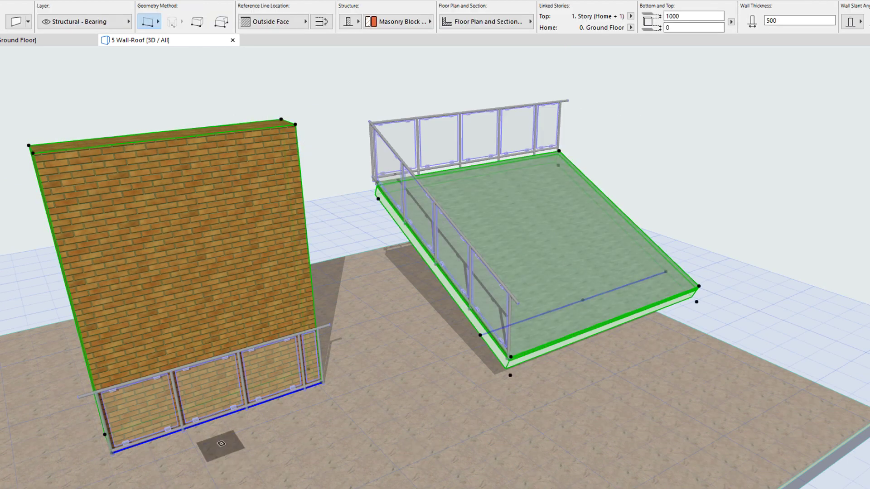
pyautogui.moveTo(229, 447); pyautogui.dragTo(540, 460)
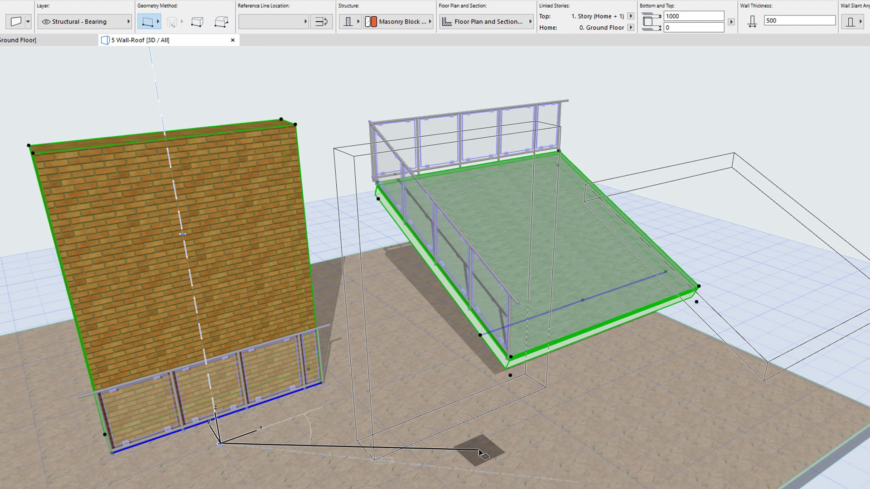
pyautogui.press('Escape')
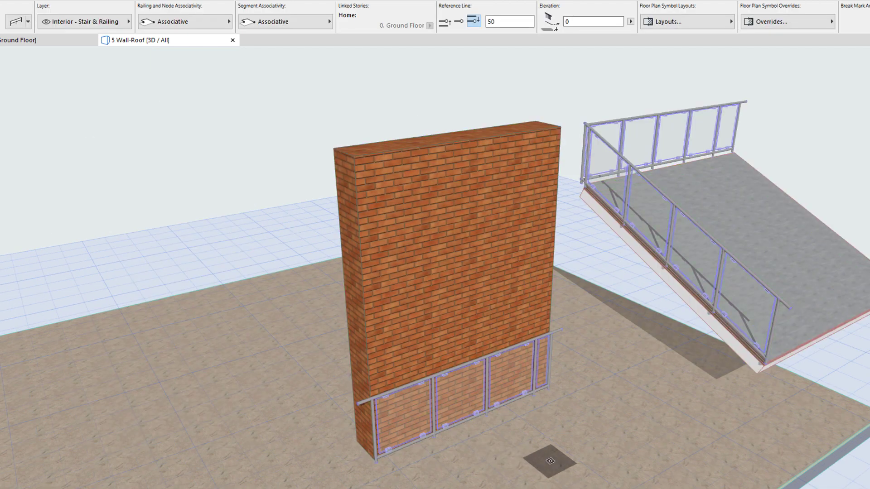